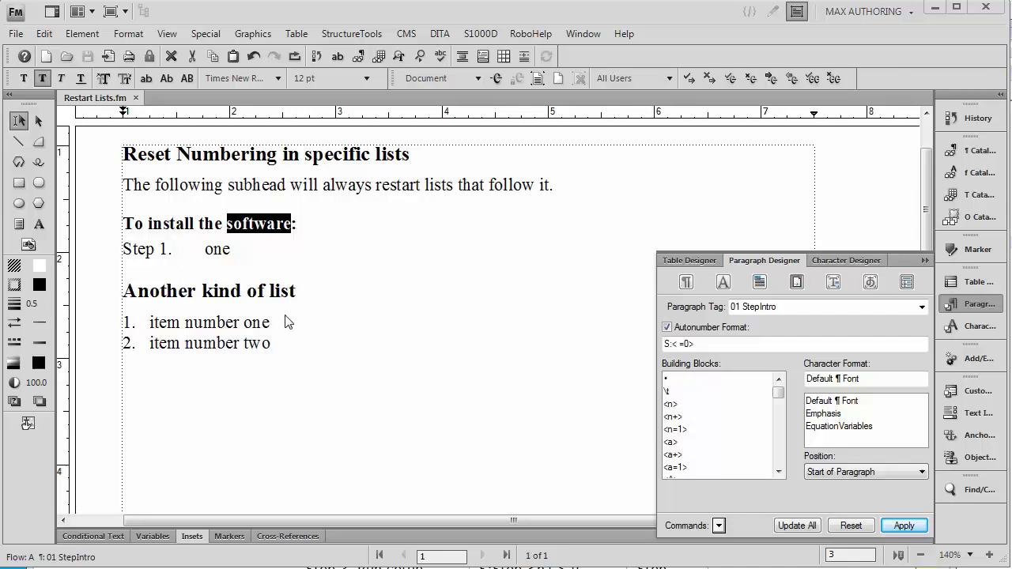
Compare the paragraph tags and autonumber formats of the first two items under "Another kind of list"
left_click(231, 327)
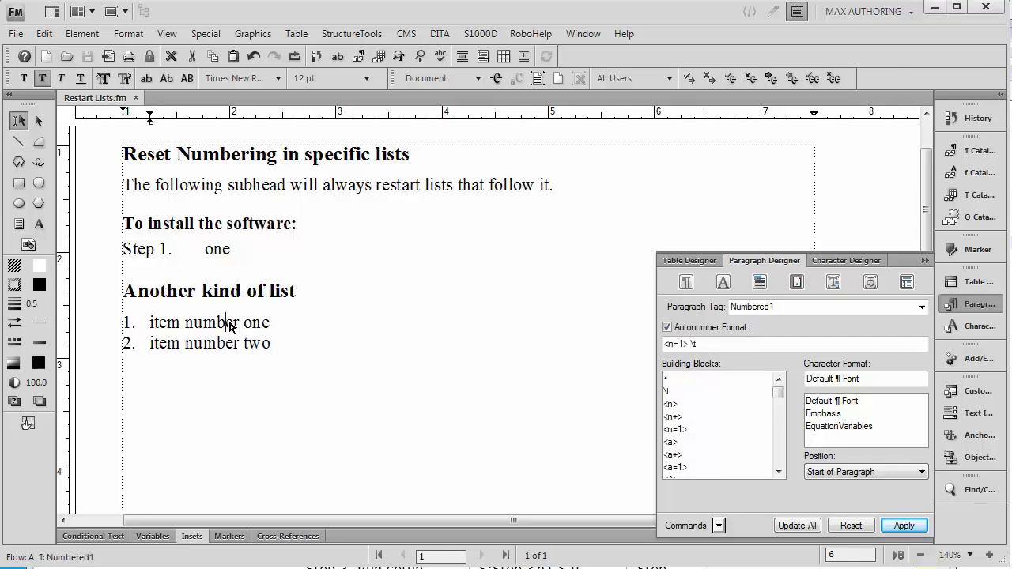
triple_click(231, 328)
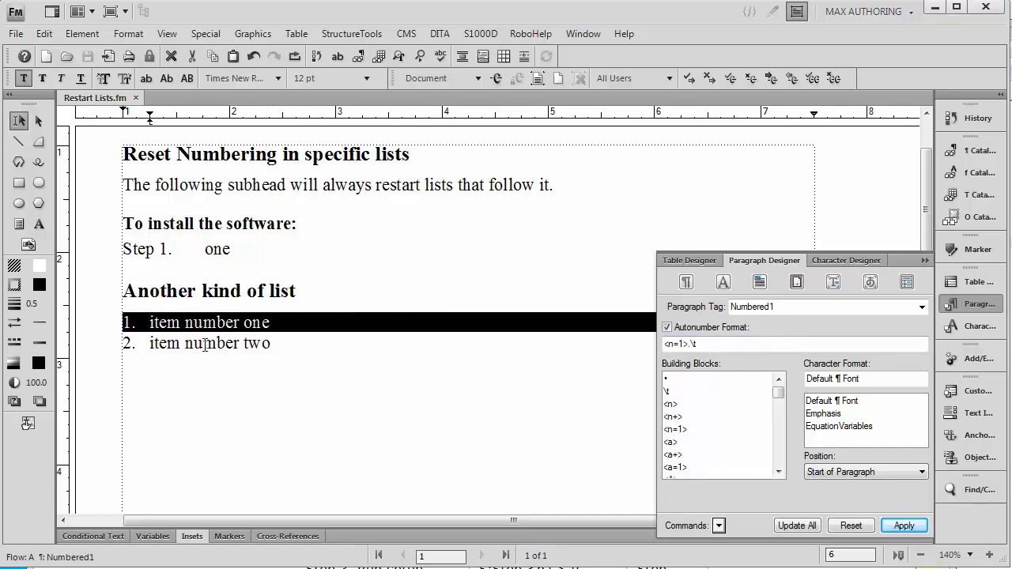
double_click(258, 324)
left_click(250, 343)
double_click(250, 343)
left_click(247, 340)
triple_click(246, 326)
double_click(251, 343)
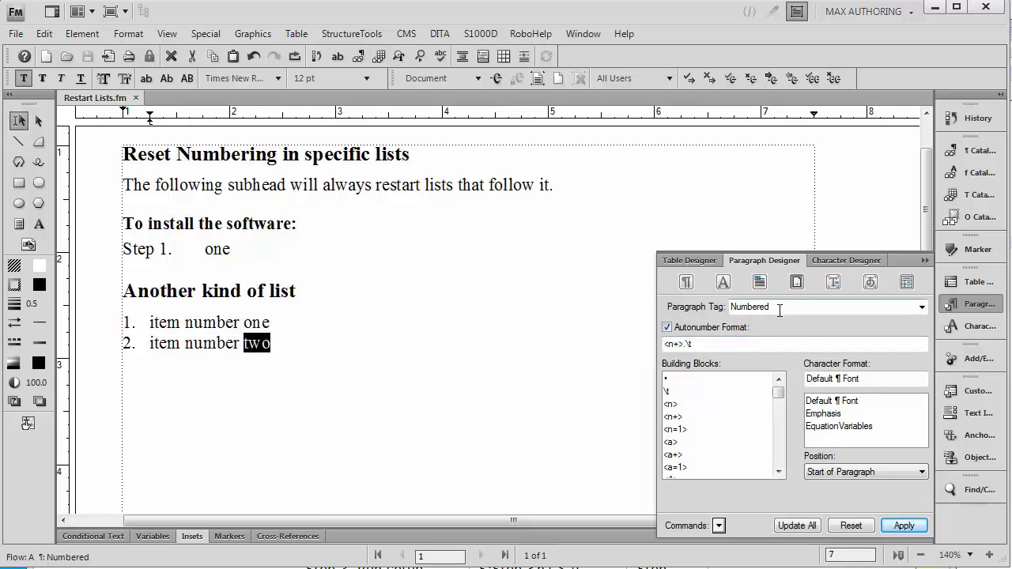
triple_click(255, 323)
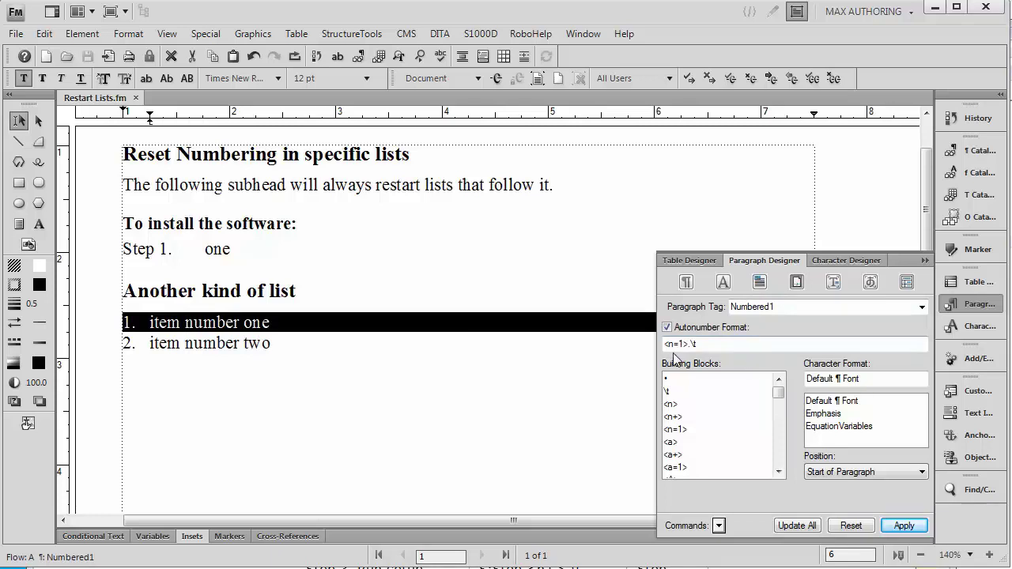
double_click(252, 343)
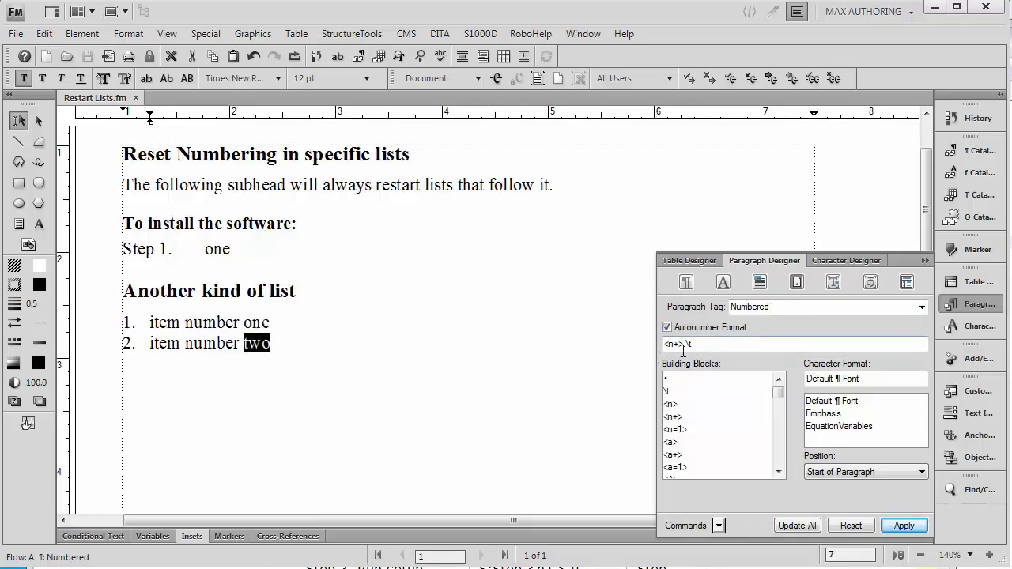
Add two numbered items, "this is 3" and "this is 4", after "item number two"
left_click(298, 357)
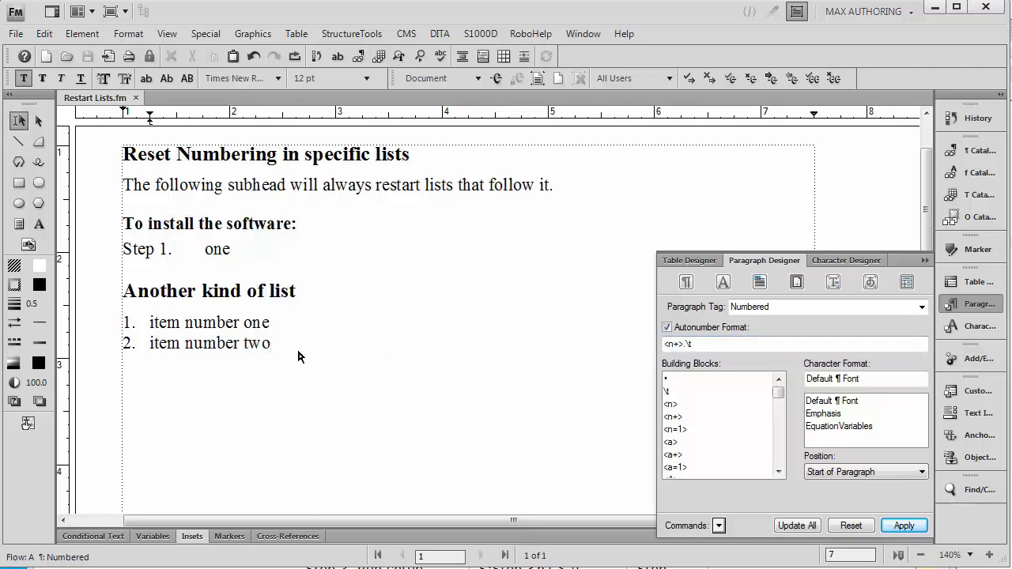
key("Return")
type("this is 3")
key("Return")
type("this is 4")
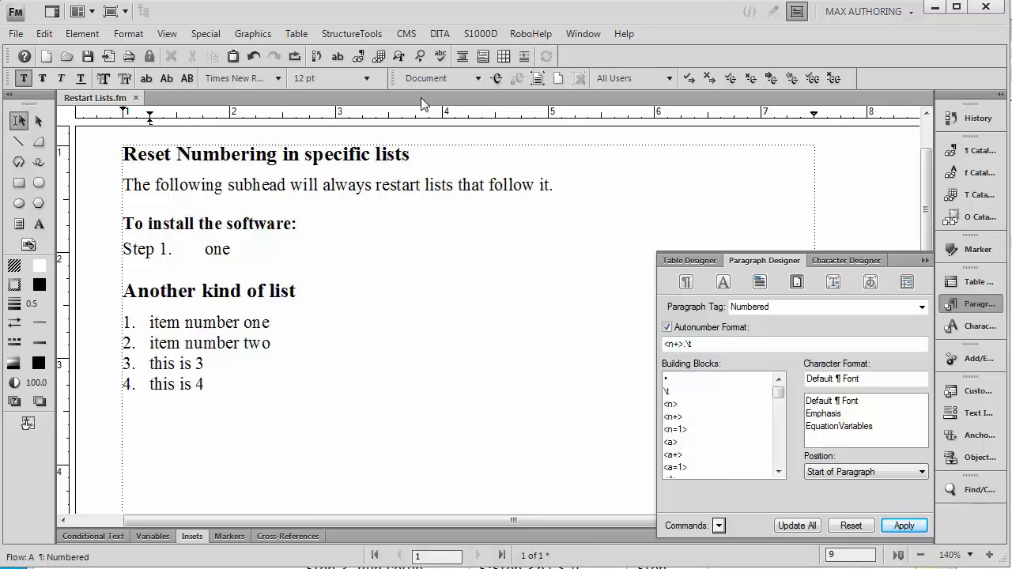
Set the 01 StepIntro paragraph format to italic and blue, and update all paragraphs with that tag
double_click(217, 225)
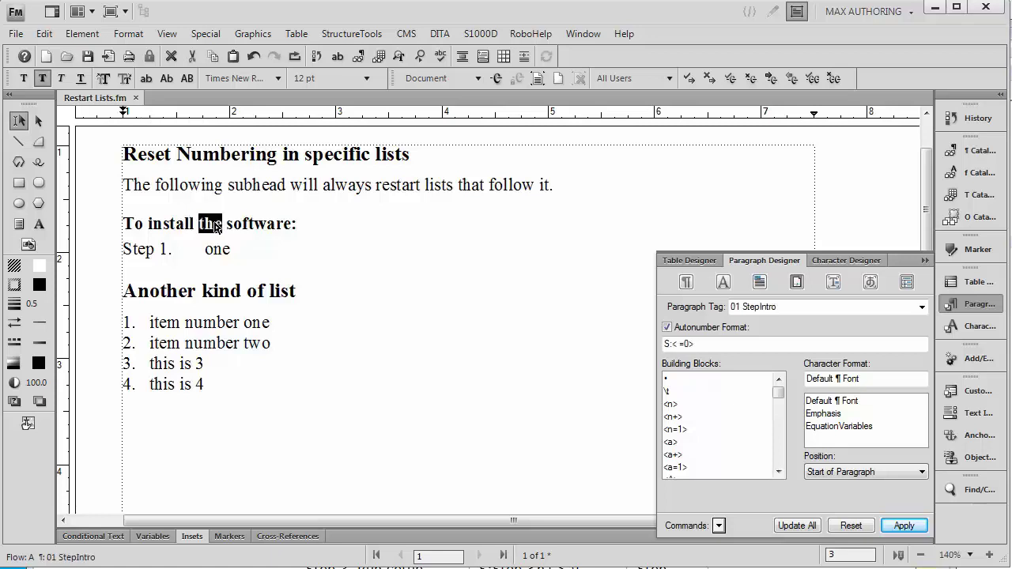
triple_click(216, 227)
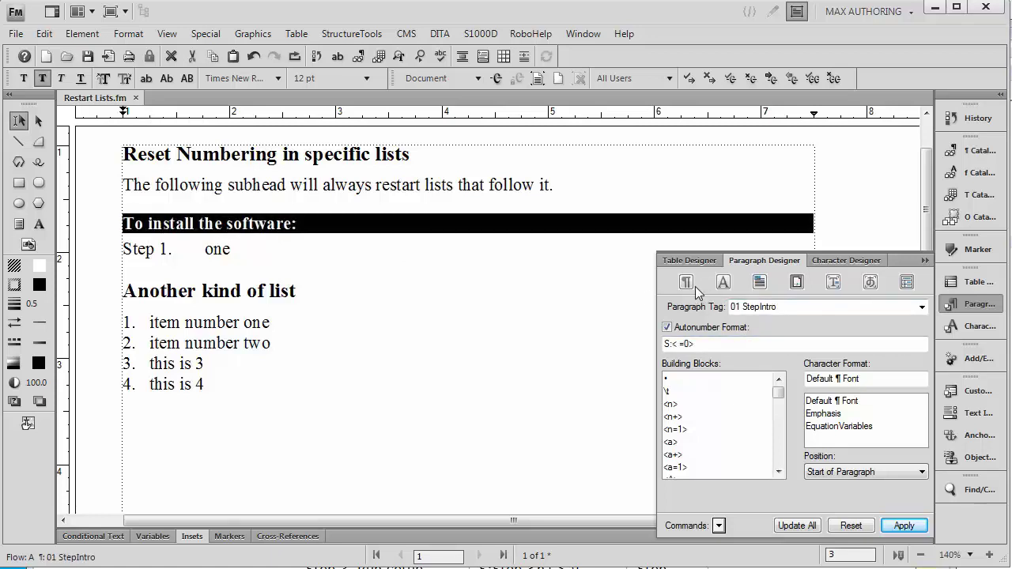
left_click(723, 282)
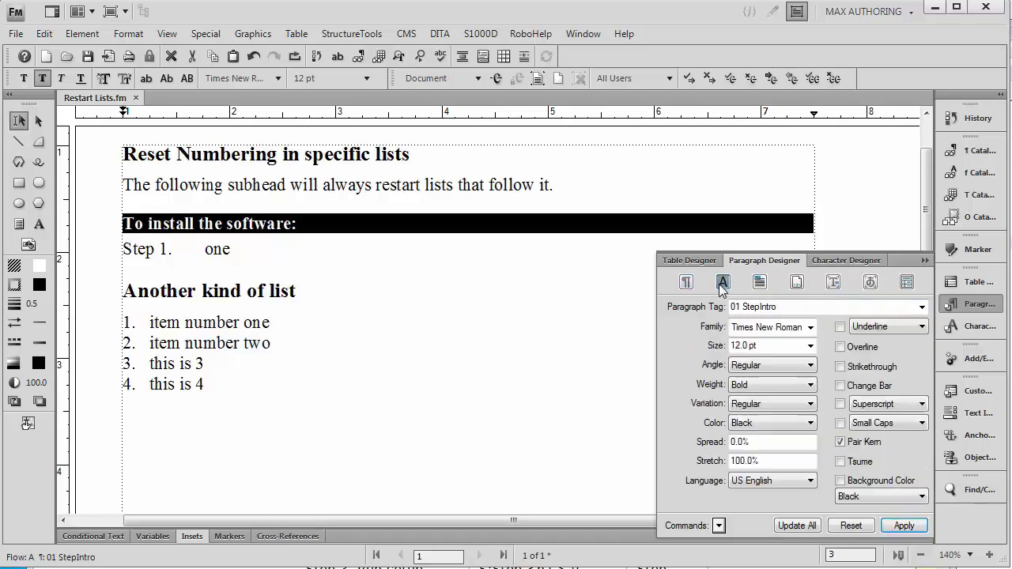
left_click(755, 385)
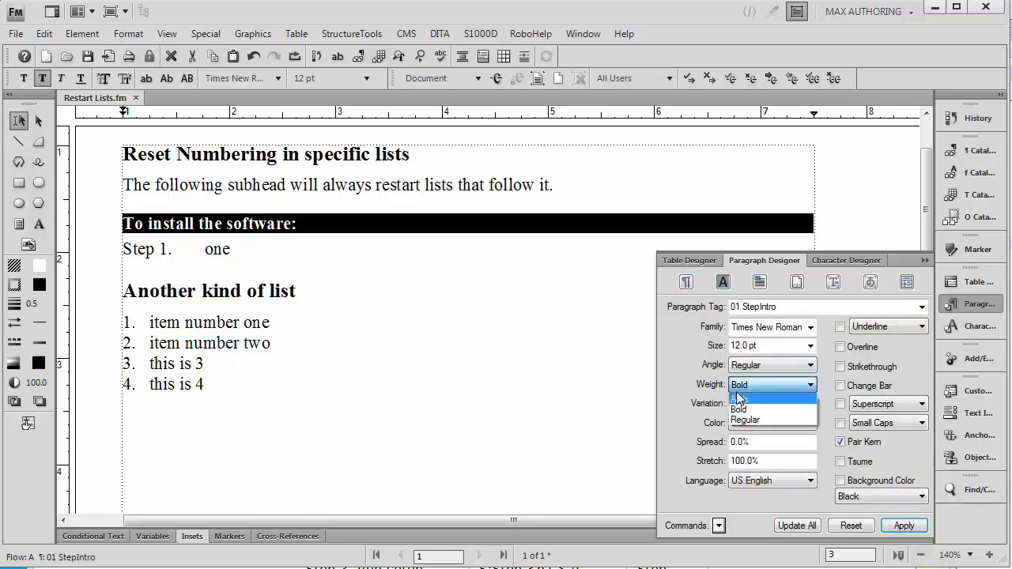
left_click(746, 385)
left_click(750, 366)
left_click(750, 389)
left_click(751, 422)
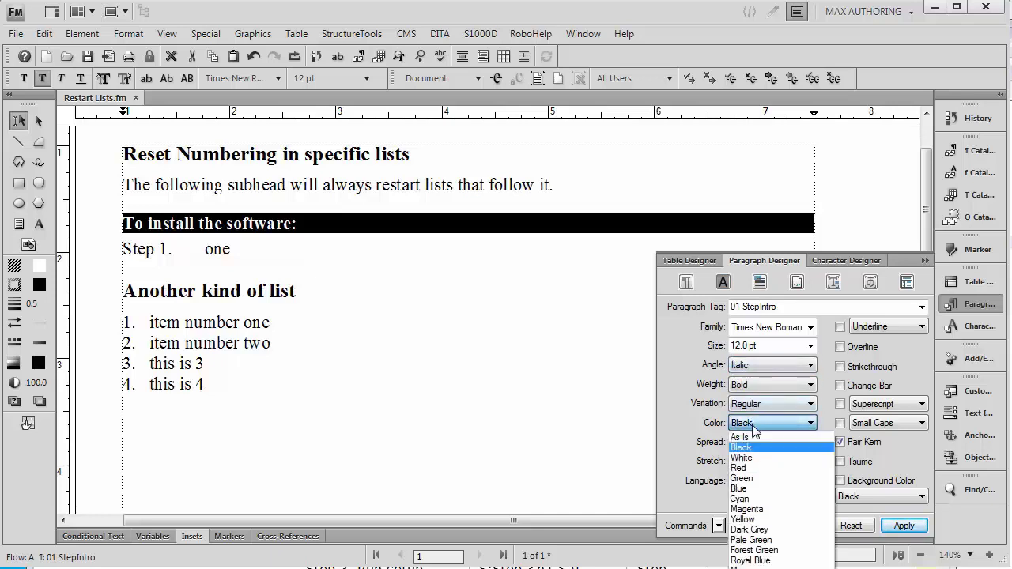
left_click(750, 489)
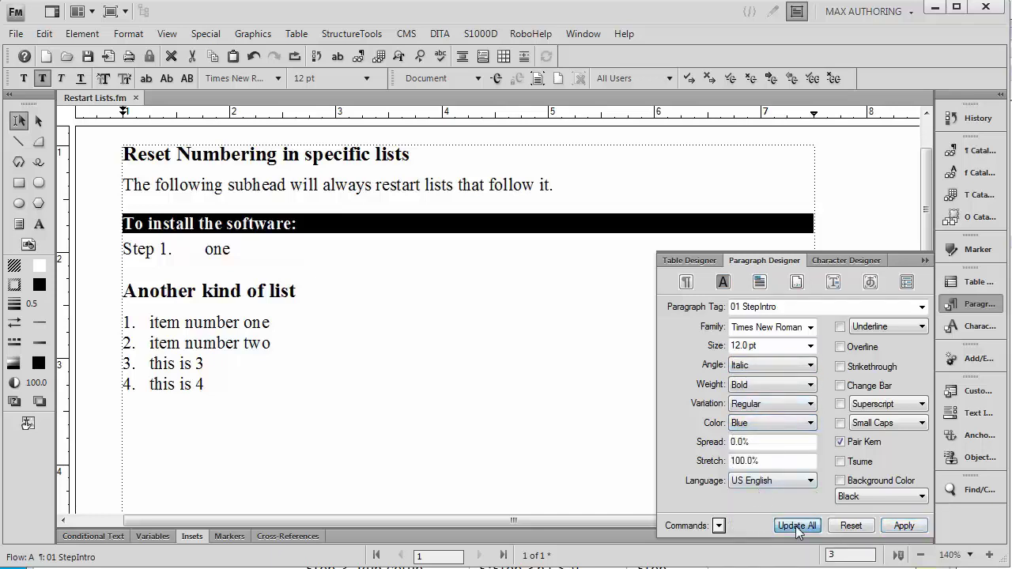
left_click(795, 526)
left_click(369, 234)
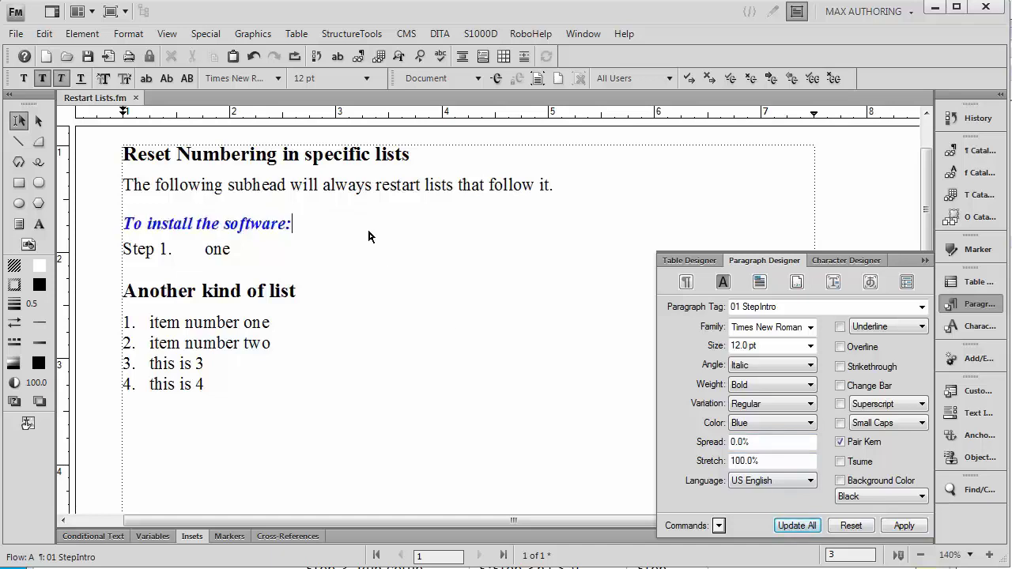
Inspect the autonumber format of the step "one" under "To install the software:"
double_click(231, 251)
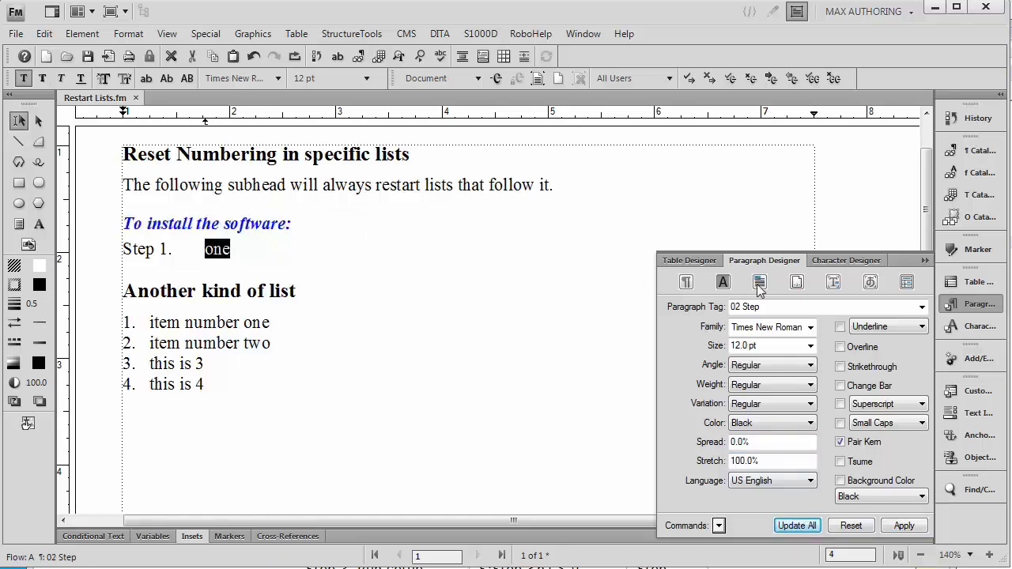
left_click(797, 282)
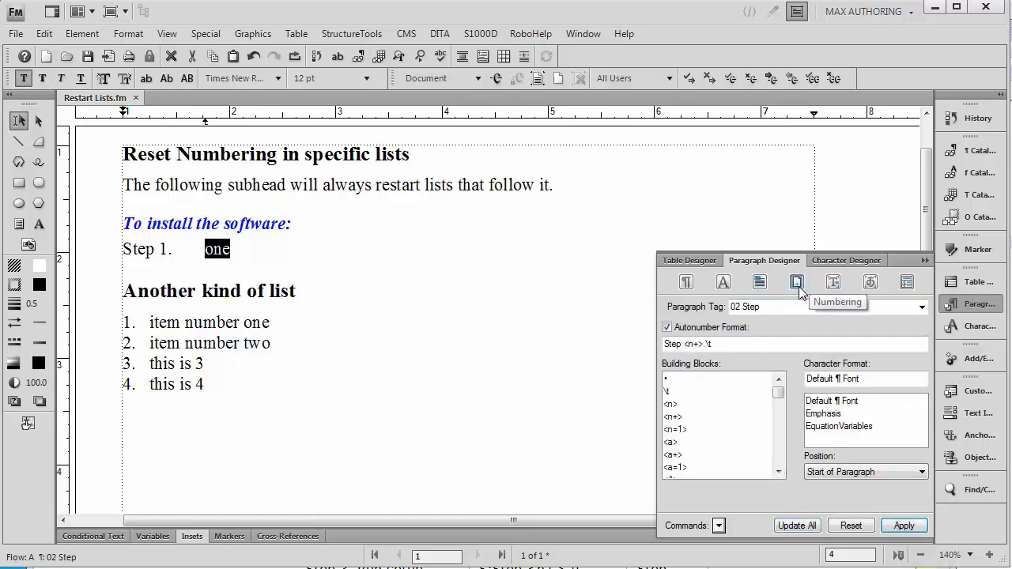
double_click(674, 344)
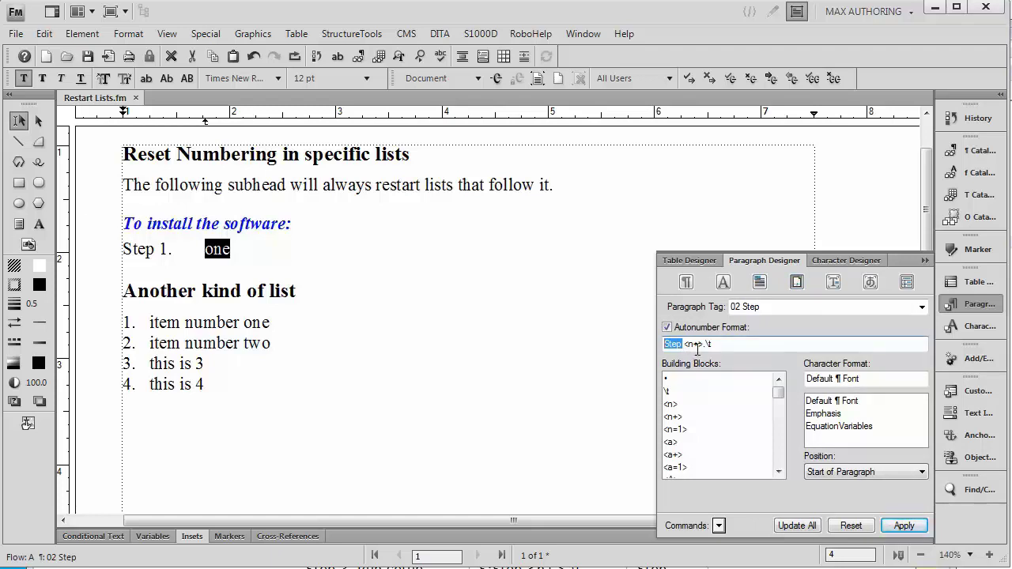
Add two steps, "this is two" and "this is three", after the step "one"
left_click(261, 260)
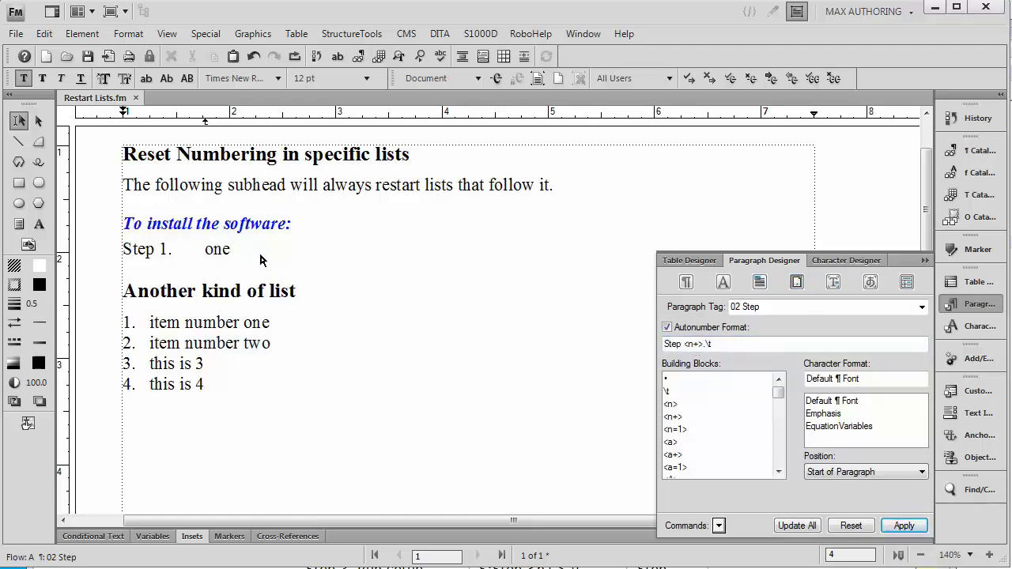
key("Return")
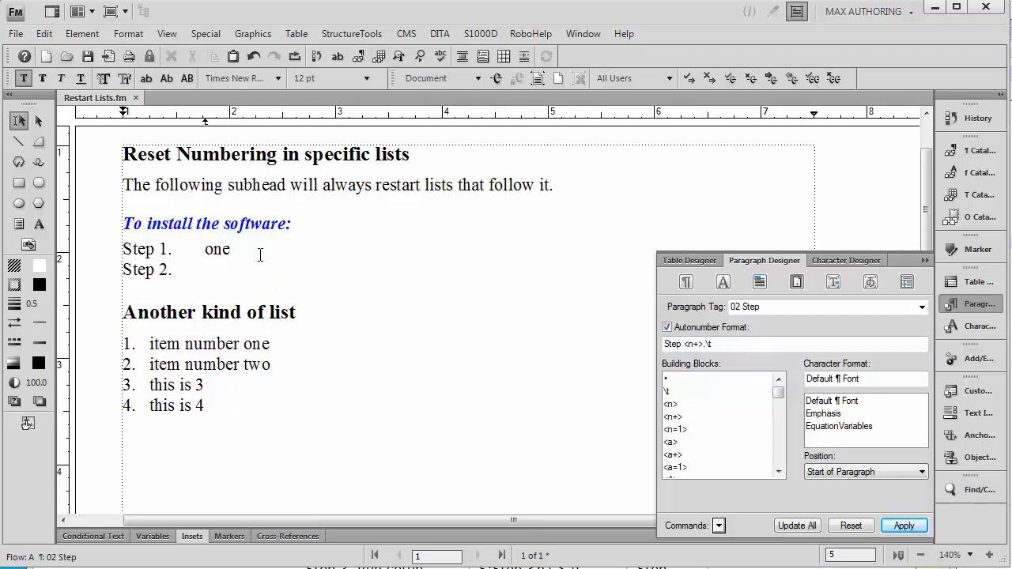
type("this is two")
key("Return")
type("this is three")
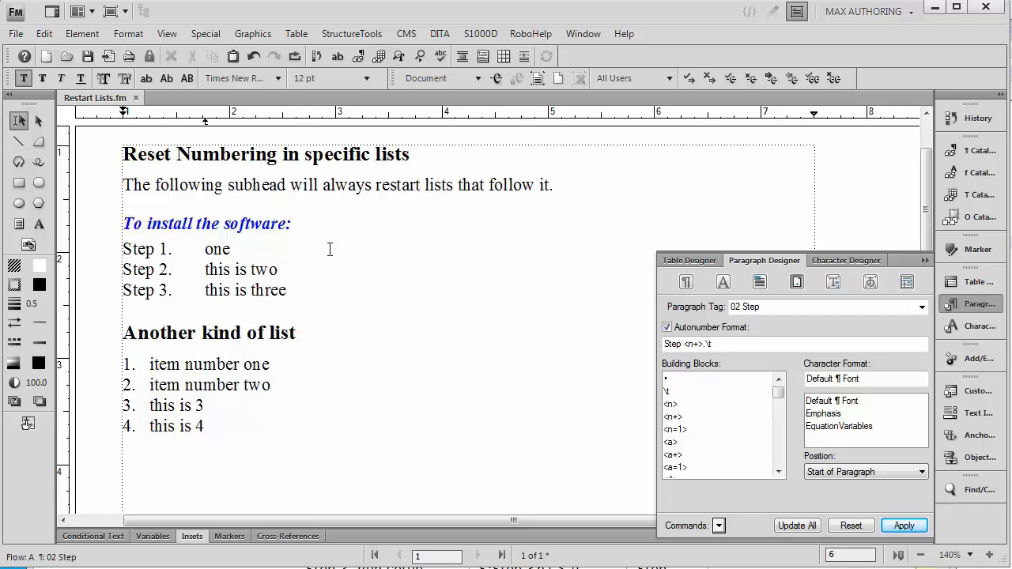
Move the "Another kind of list" heading with its four numbered items above the "To install the software:" heading
double_click(216, 251)
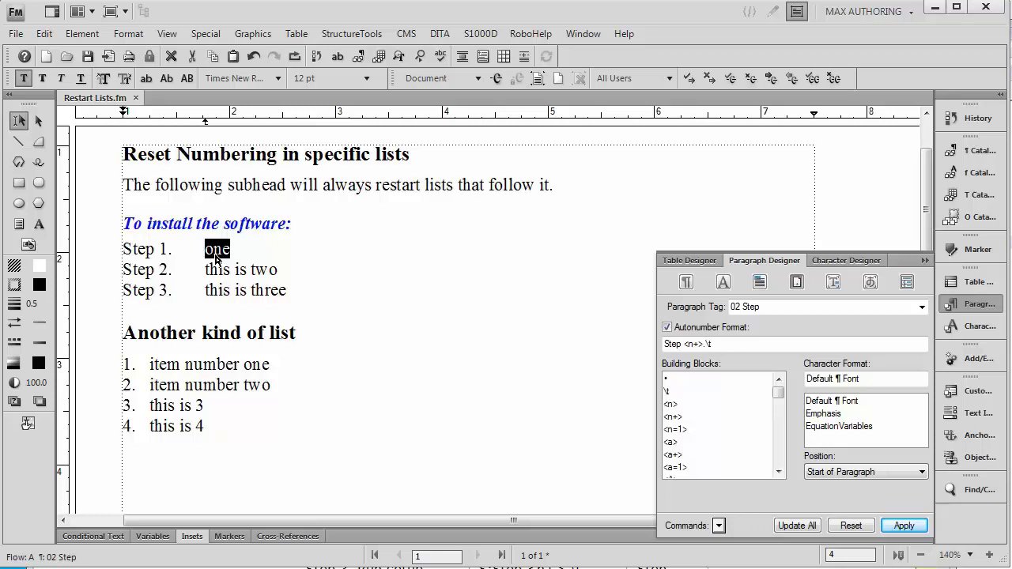
left_click(240, 362)
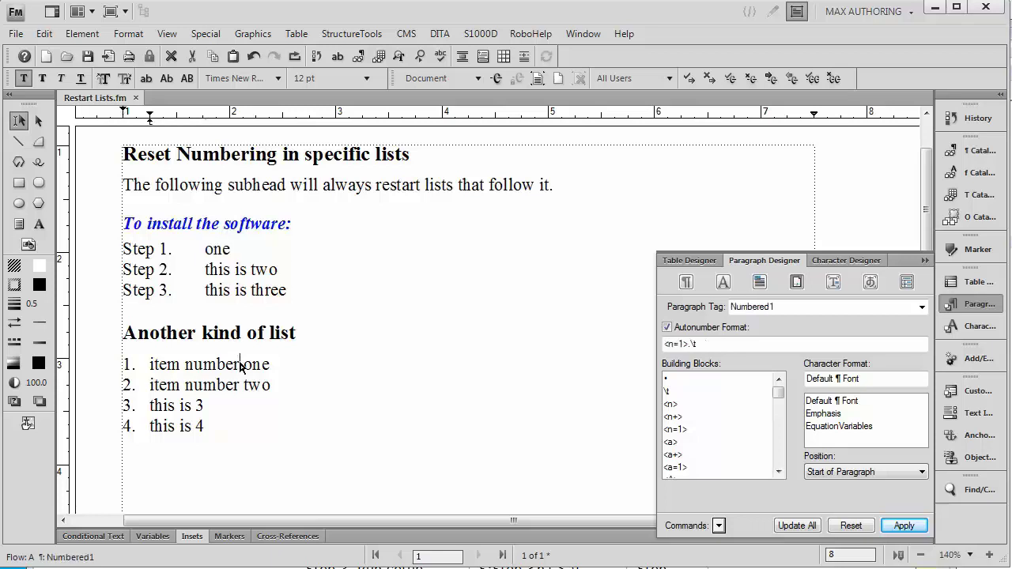
left_click_drag(124, 333, 245, 422)
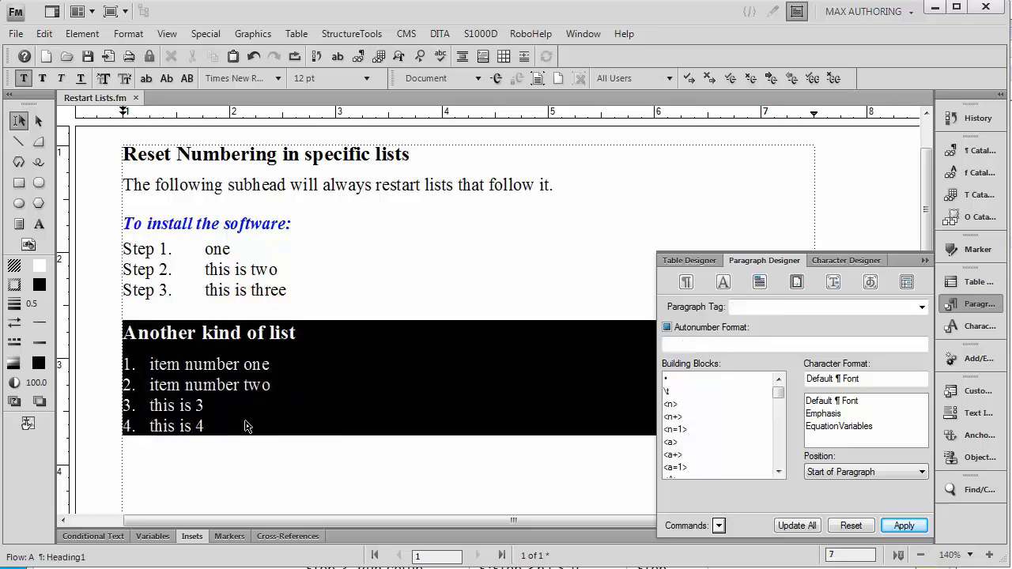
left_click_drag(119, 269, 125, 225)
left_click(241, 307)
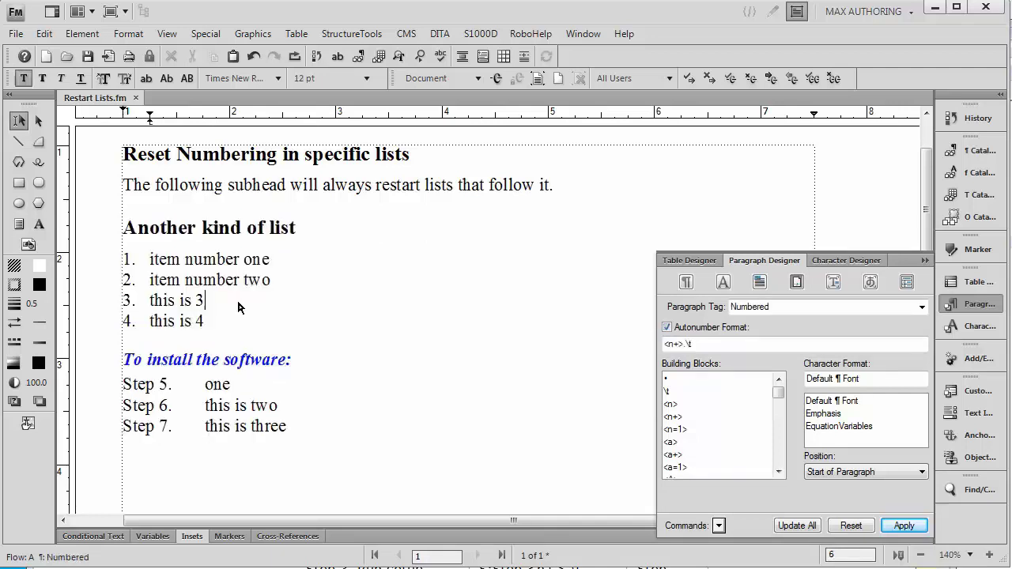
Examine the numbering of both lists and the autonumber format of the first step under "To install the software:"
left_click_drag(109, 240, 138, 341)
left_click_drag(114, 375, 155, 392)
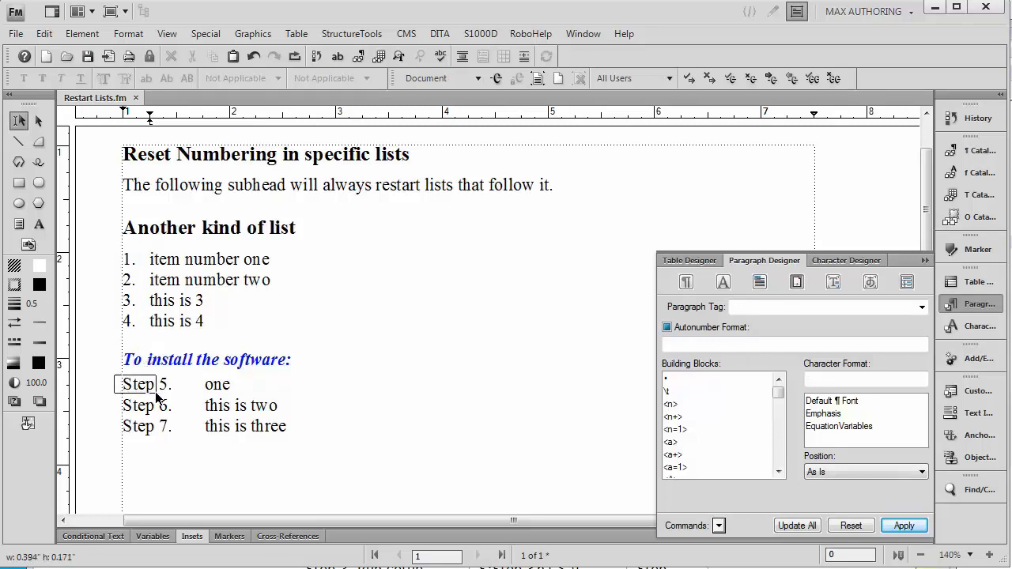
left_click_drag(155, 392, 155, 391)
left_click_drag(109, 368, 186, 443)
triple_click(216, 386)
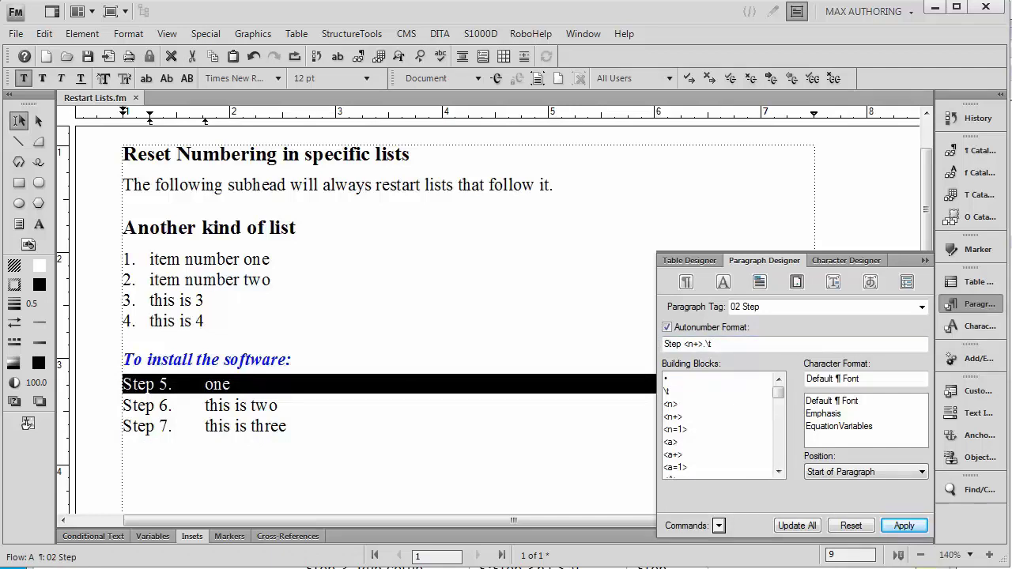
Switch to the FrameMaker help page in the browser and review the first "Reset a series" example's autonumber formats
key("alt+Tab")
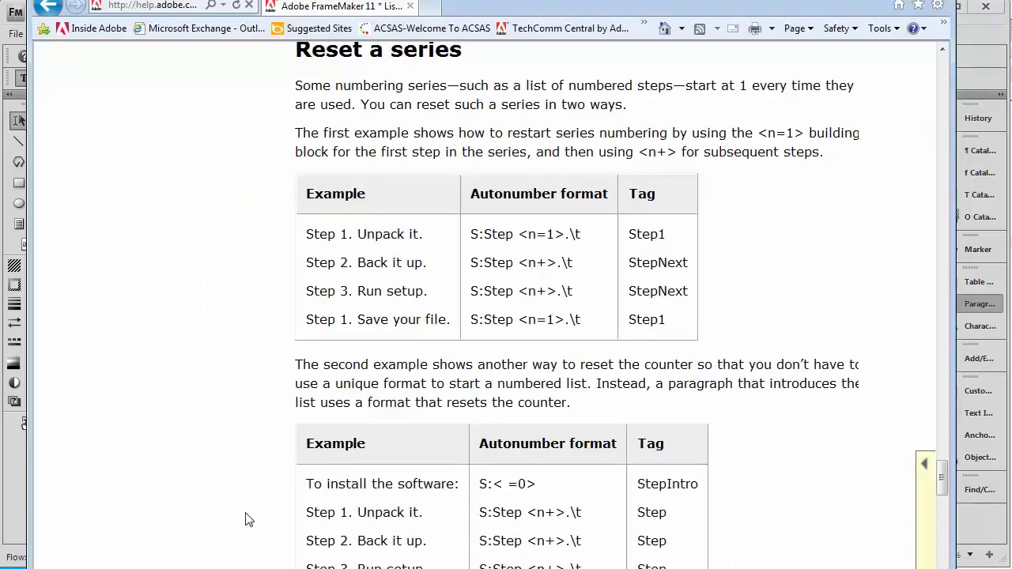
scroll(248, 519, "up", 2)
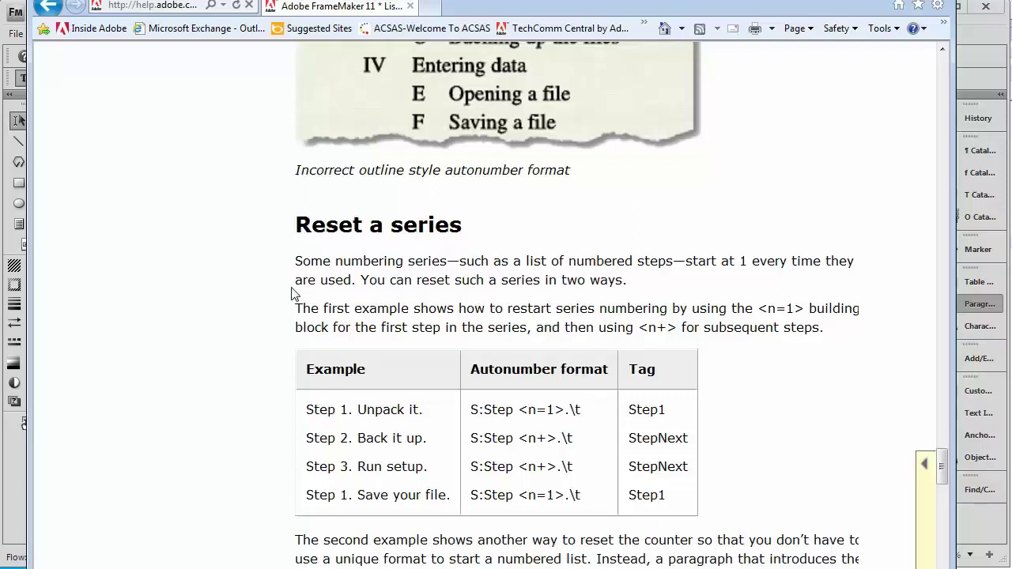
scroll(257, 313, "down", 2)
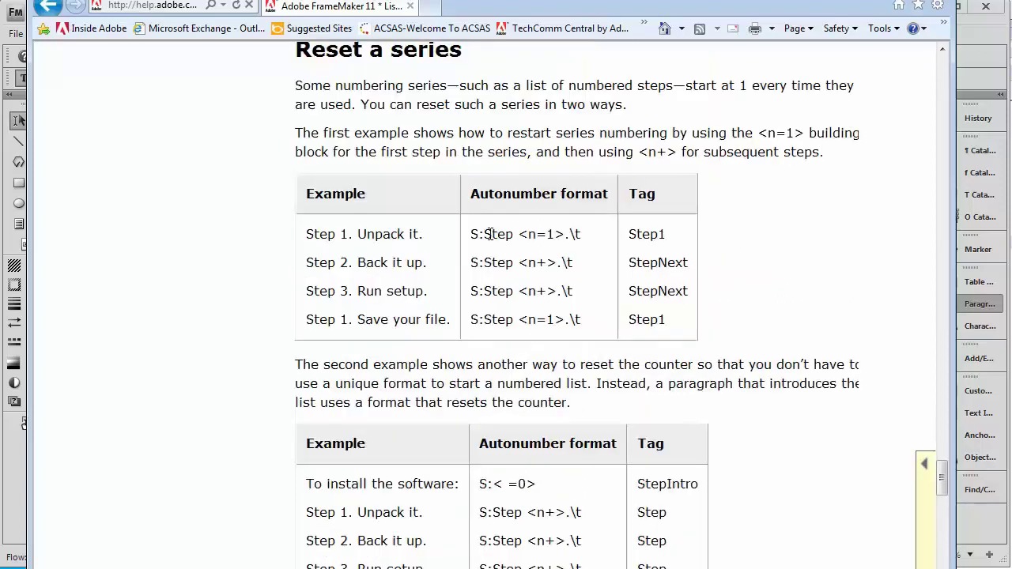
left_click_drag(520, 235, 545, 275)
Study the second "Reset a series" example, examining the S:< =0> format and the S: series label of its steps
scroll(550, 273, "down", 2)
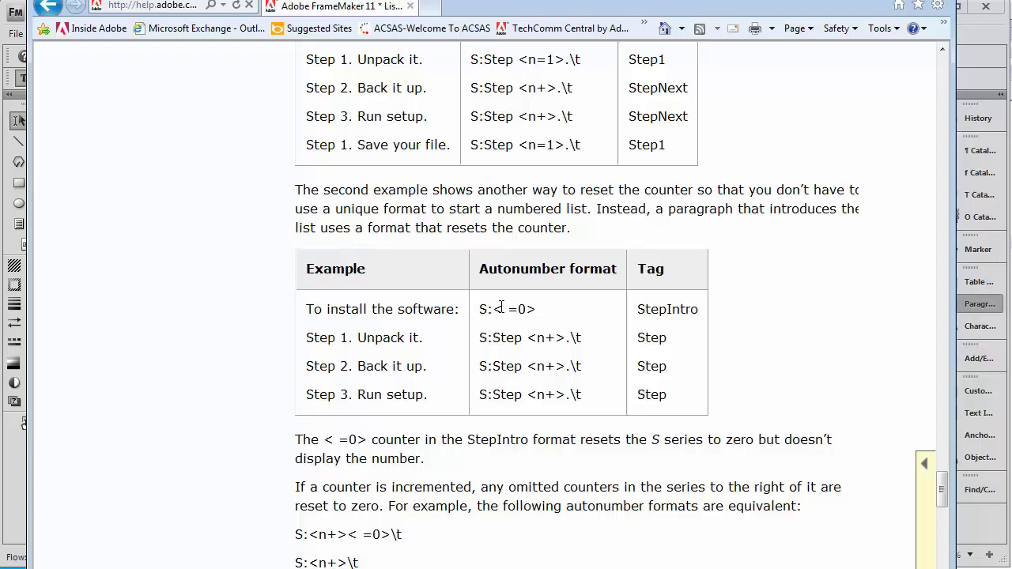
left_click_drag(525, 309, 510, 310)
left_click(509, 310)
double_click(505, 310)
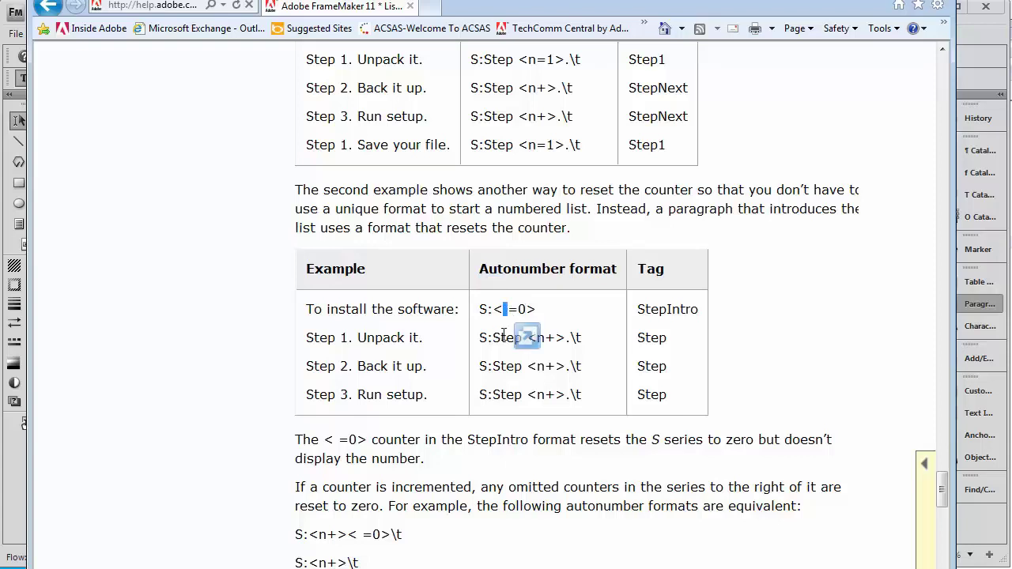
left_click(504, 334)
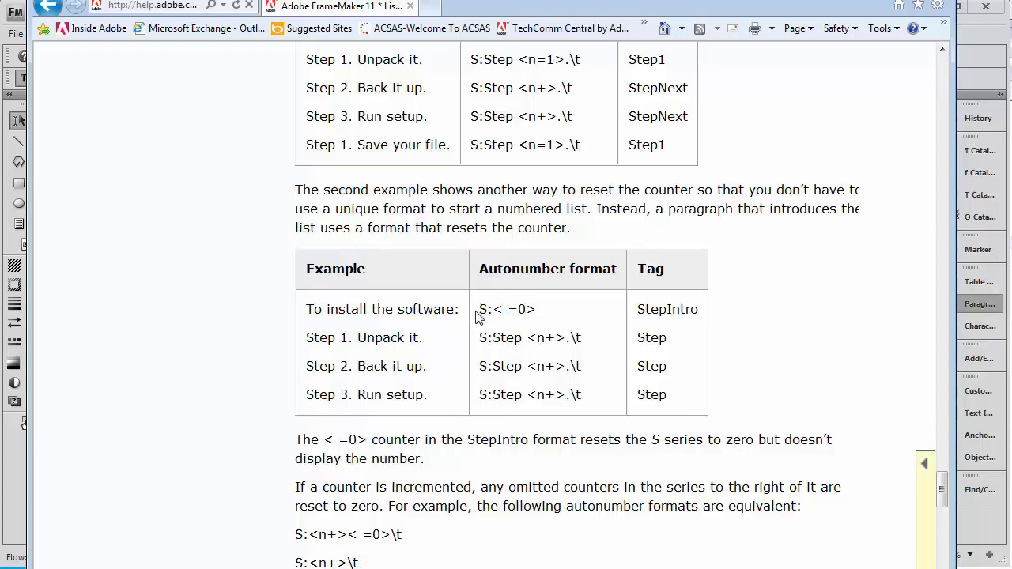
left_click_drag(480, 315, 537, 309)
left_click(494, 323)
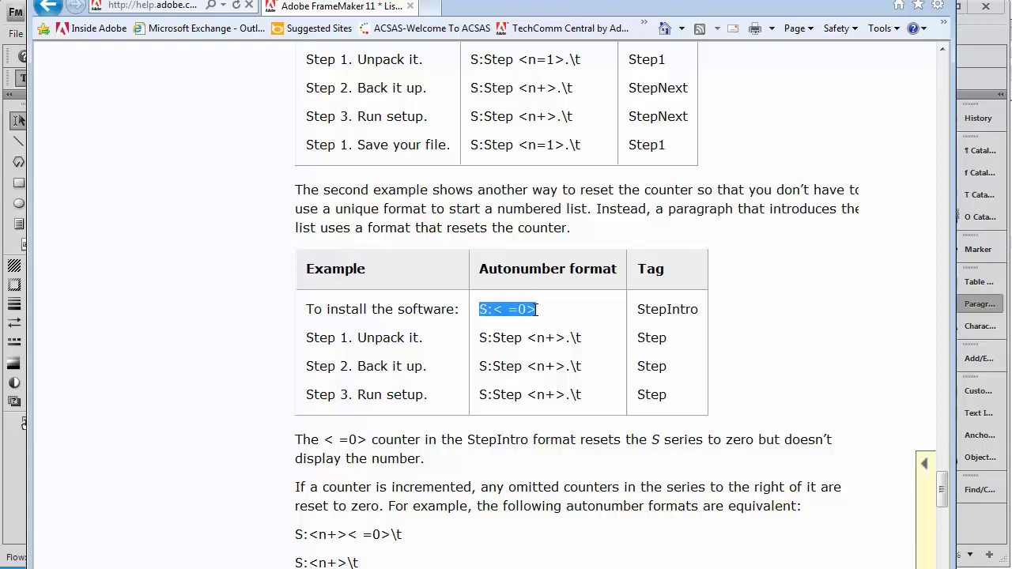
left_click_drag(537, 309, 537, 309)
left_click(512, 342)
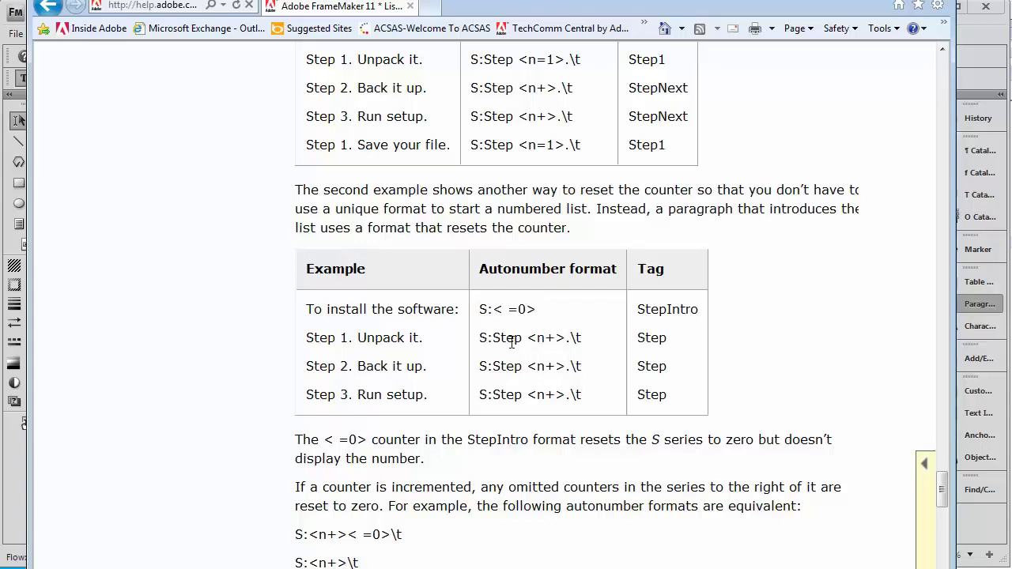
left_click_drag(480, 315, 491, 342)
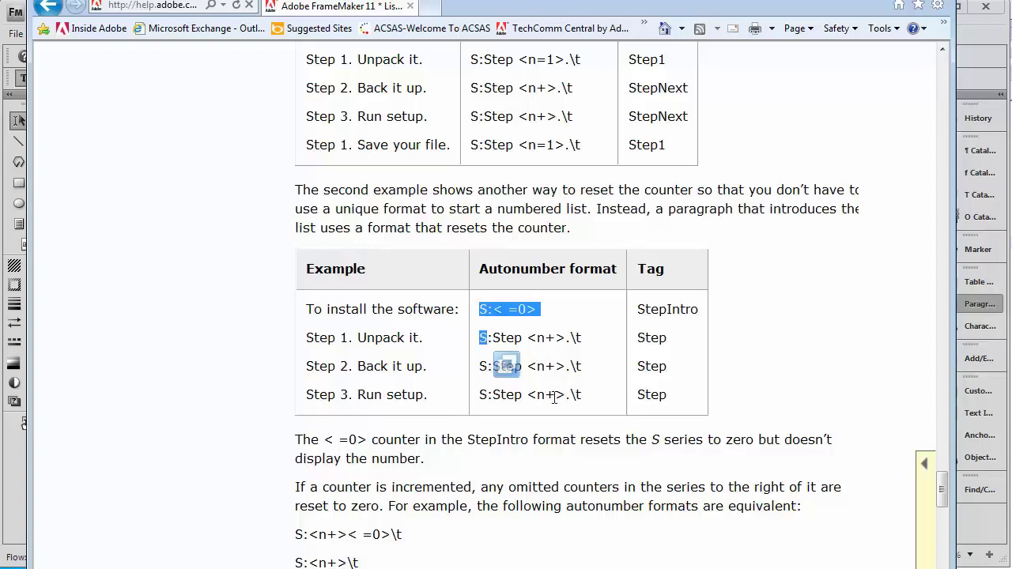
Copy the S:Step <n+>.\t format from the help page's second example, then switch to FrameMaker and check the StepIntro paragraph's autonumber format
left_click(554, 336)
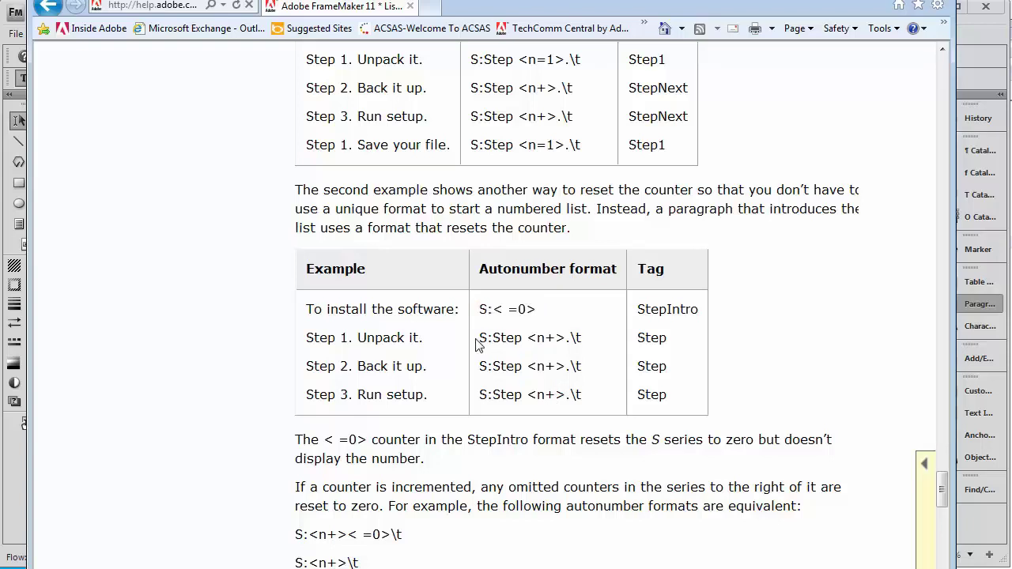
left_click_drag(582, 338, 478, 342)
key("ctrl+c")
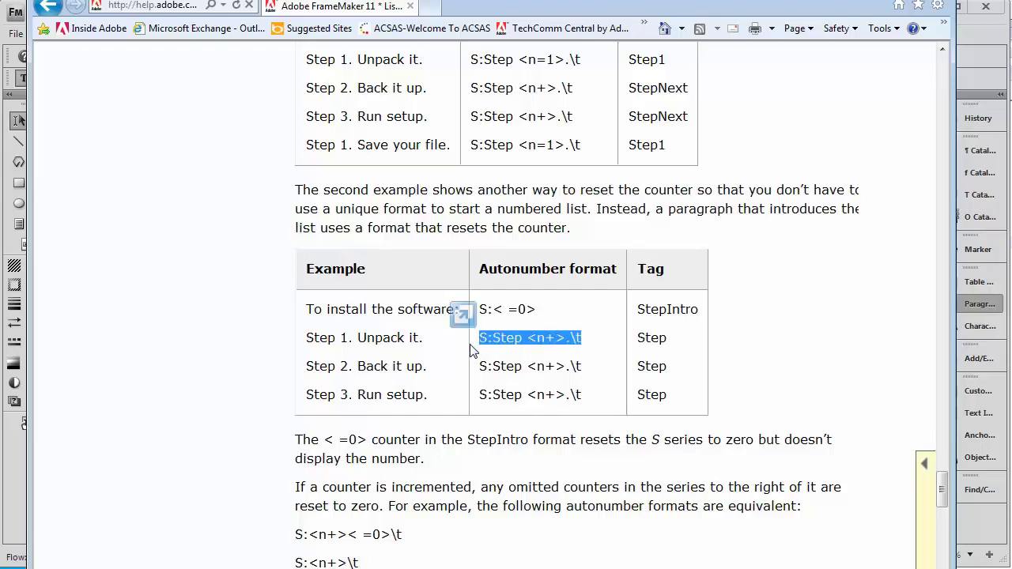
key("alt+Tab")
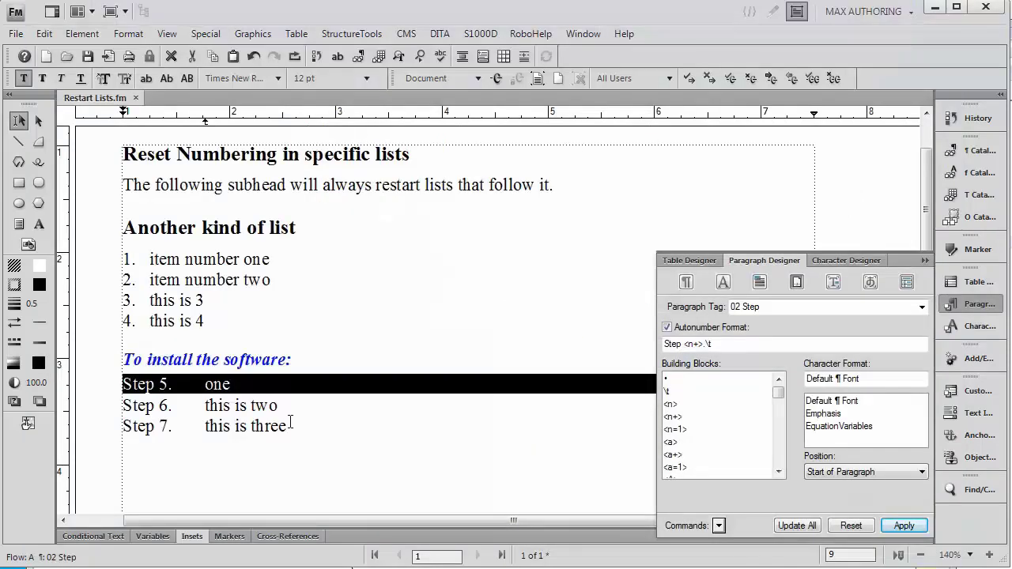
triple_click(253, 362)
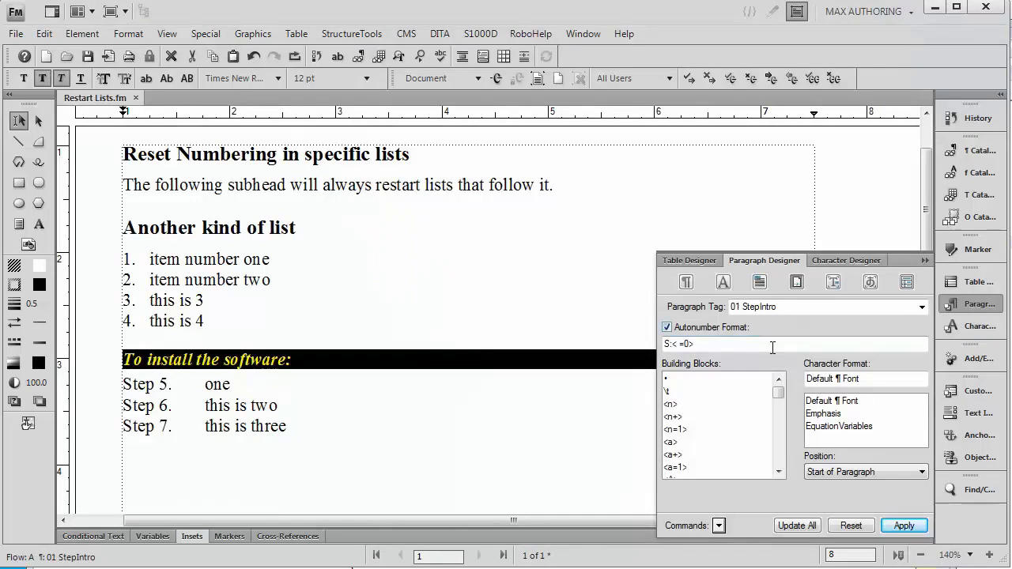
triple_click(703, 345)
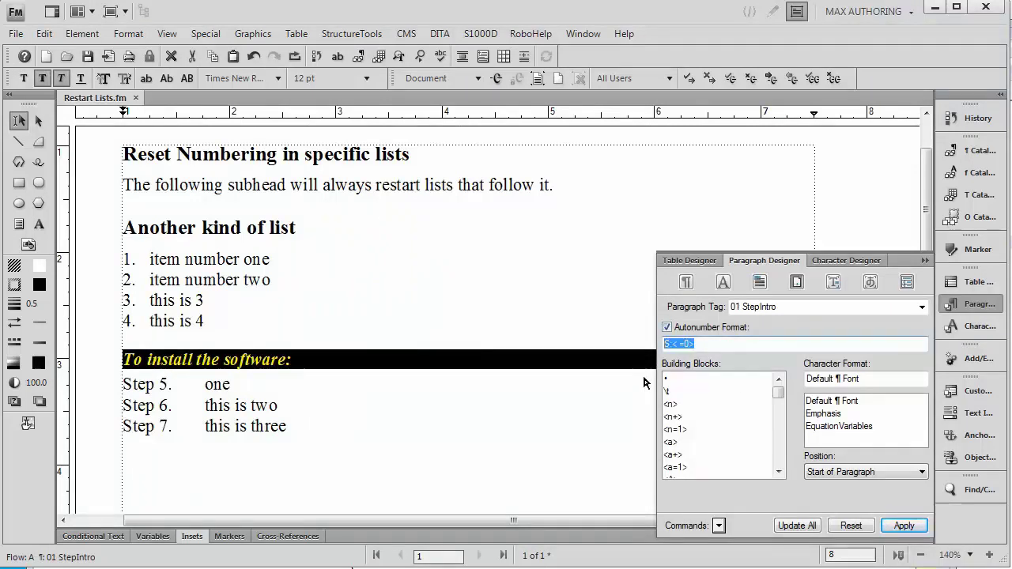
Replace the autonumber format of the 02 Step paragraph tag with the copied S:Step <n+>.\t and update all paragraphs using that tag
left_click(225, 387)
double_click(225, 386)
left_click_drag(736, 346, 644, 359)
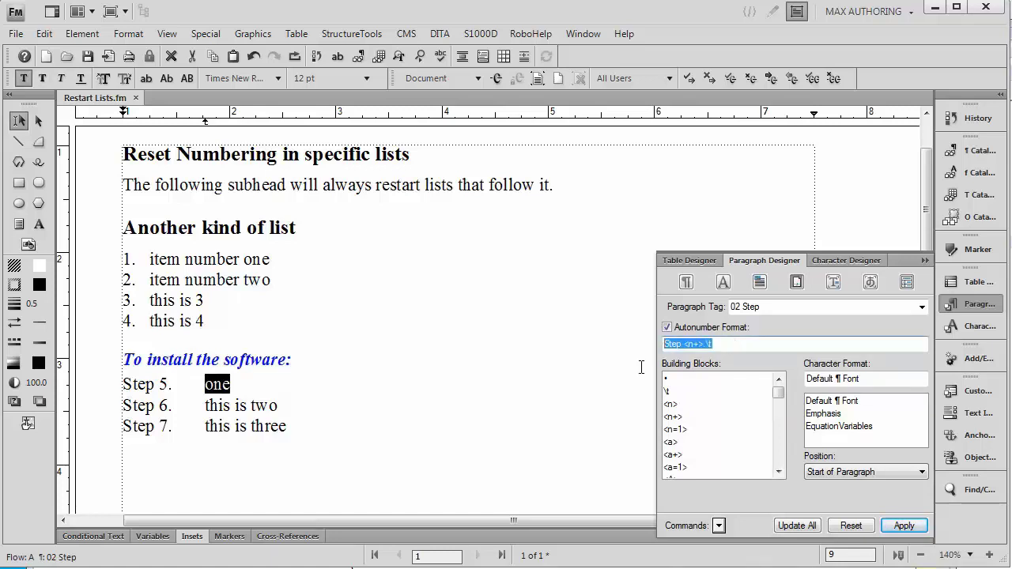
key("ctrl+v")
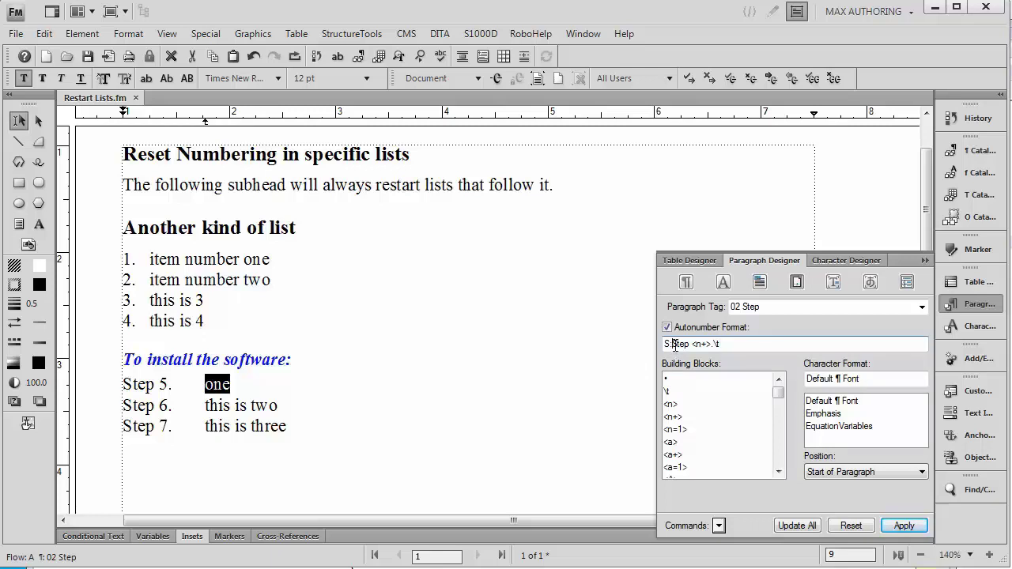
left_click(674, 345)
left_click(807, 534)
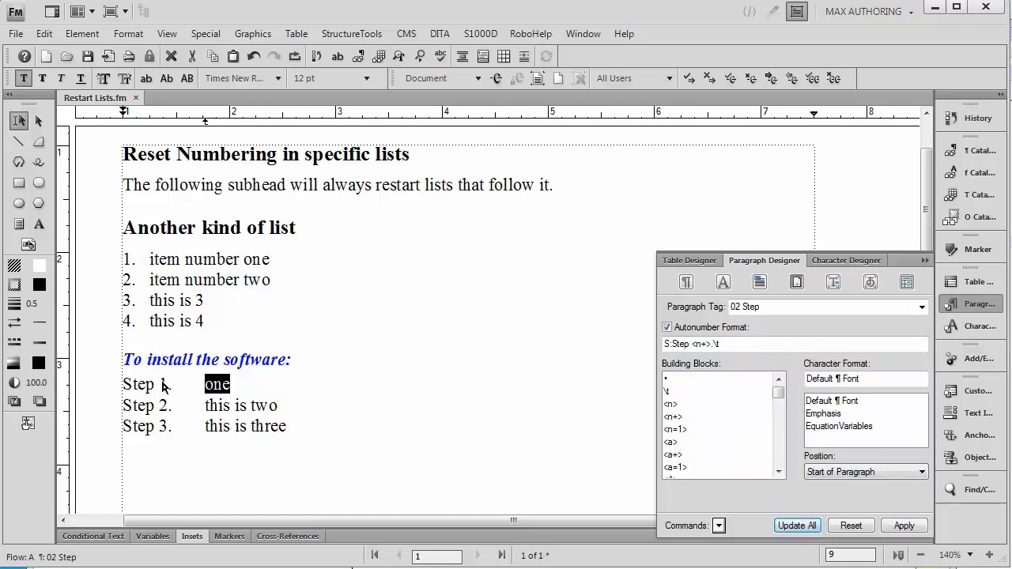
Add a paragraph after "this is three", apply the 01 StepIntro format, and enter "To install the hardware:" as its text
left_click_drag(89, 364, 192, 448)
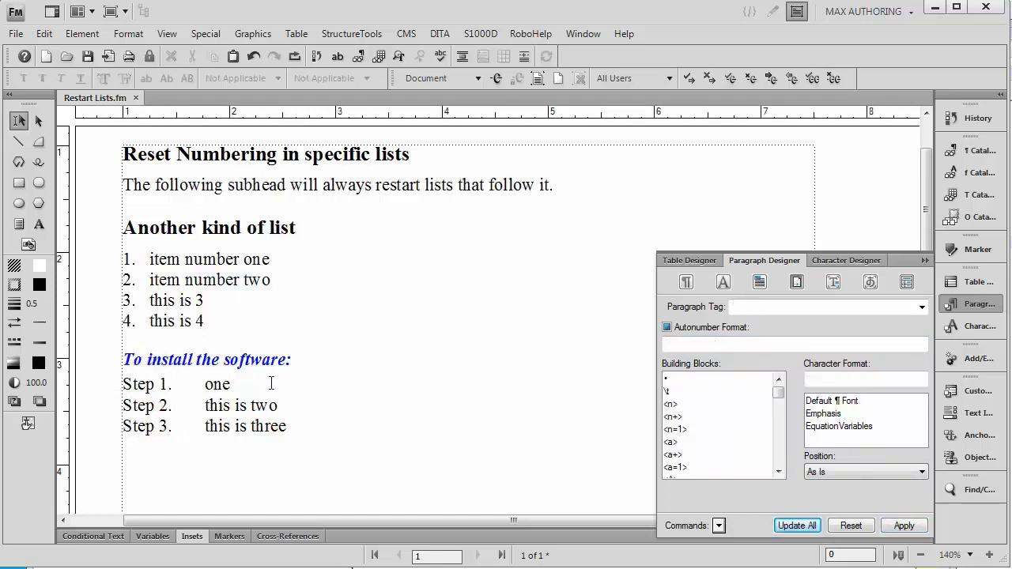
left_click(305, 427)
key("Return")
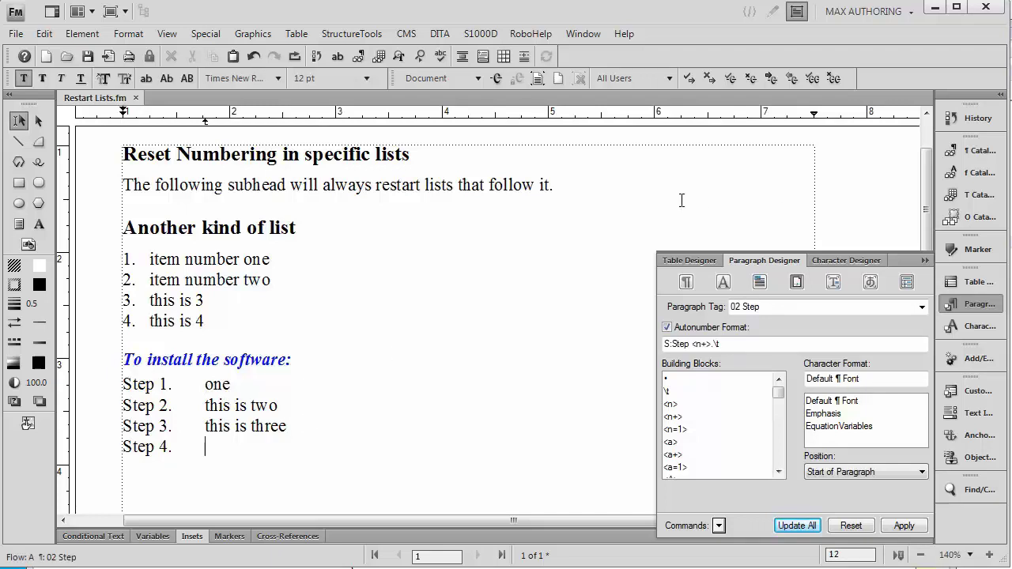
key("ctrl+9")
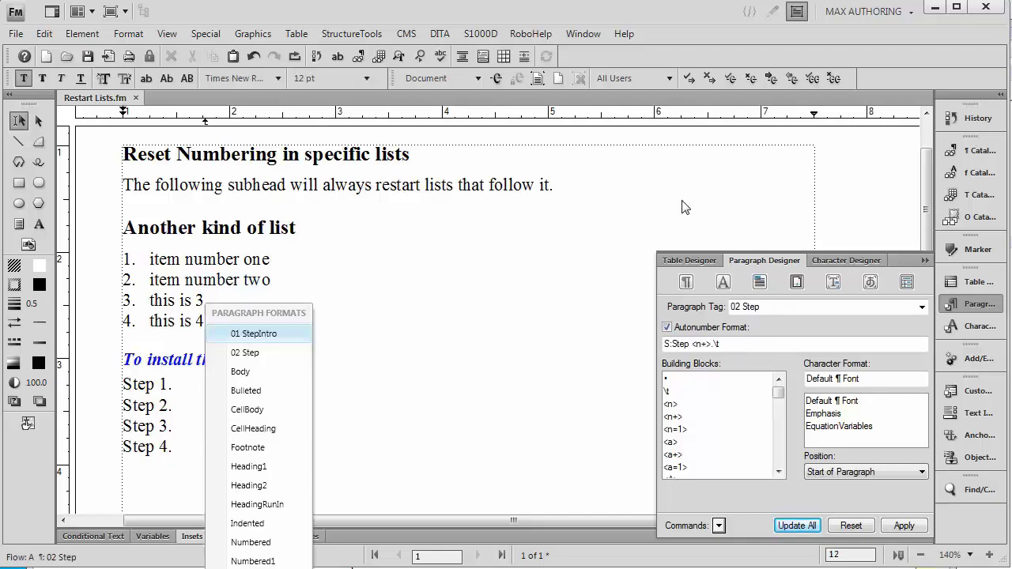
key("Return")
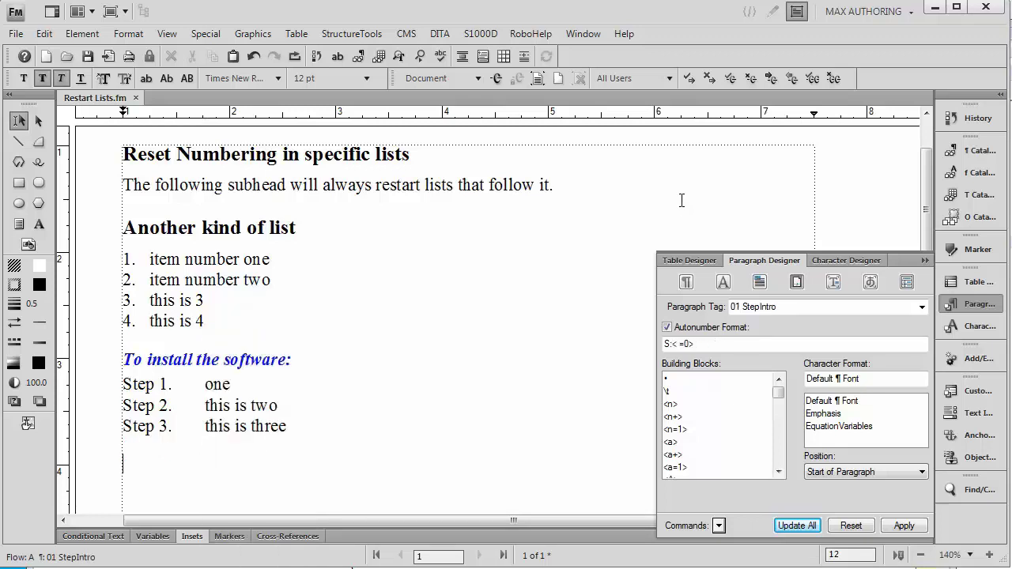
type("To install the hardware:")
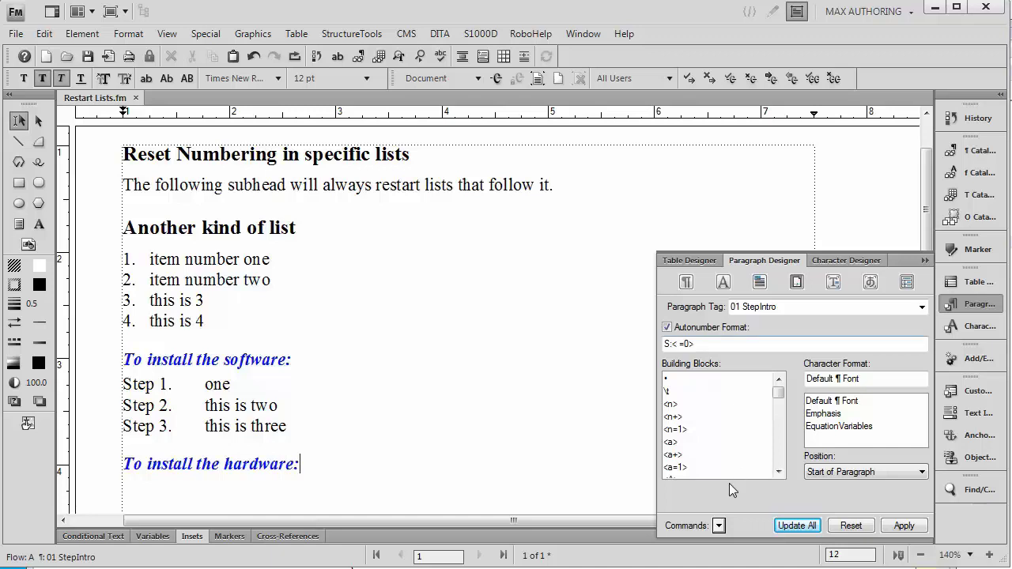
Check the hardware heading's next paragraph tag, start a step paragraph below it, and review that step's autonumber format
left_click(685, 283)
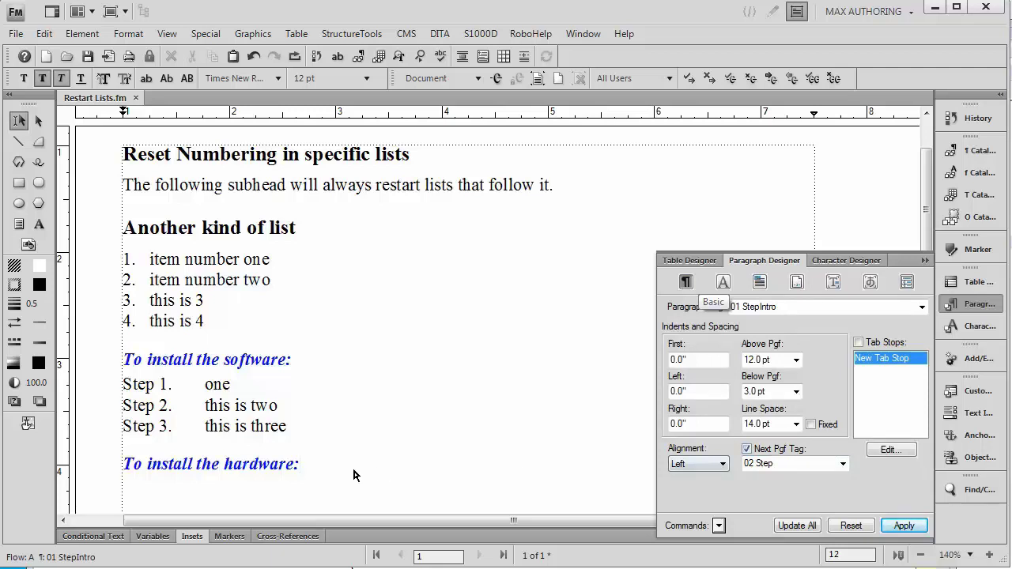
key("Return")
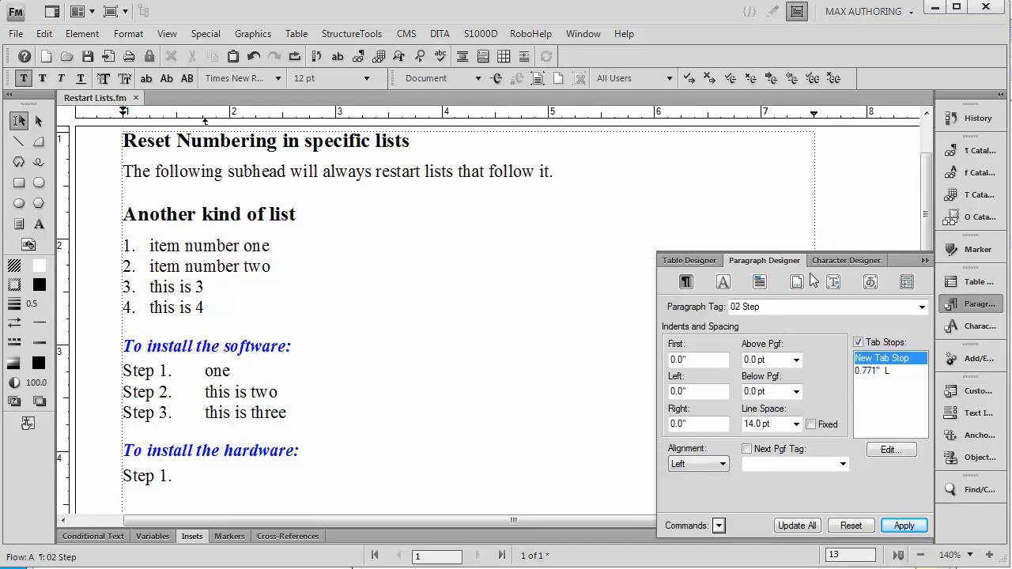
left_click(833, 282)
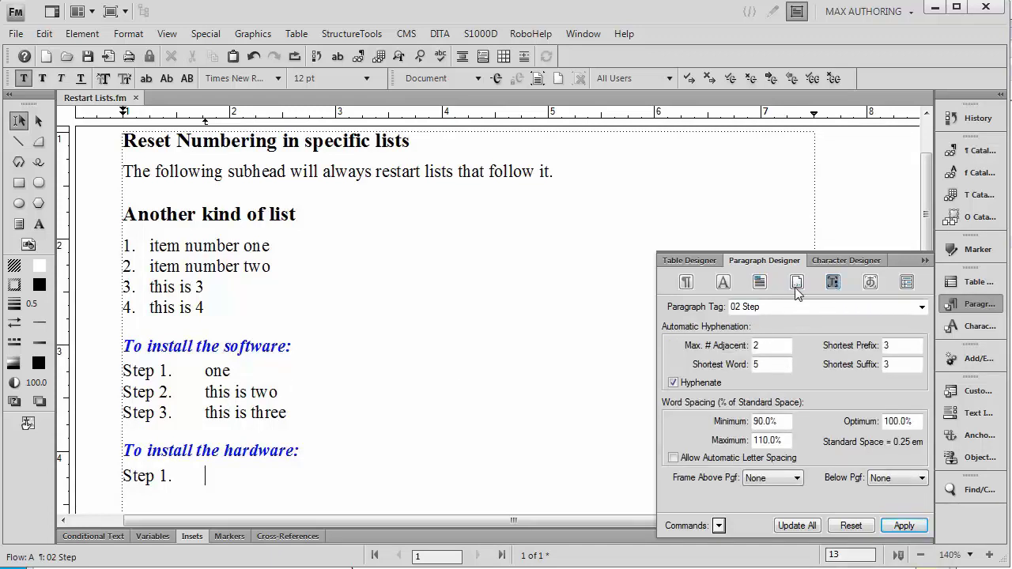
left_click(796, 282)
left_click(670, 343)
left_click(263, 500)
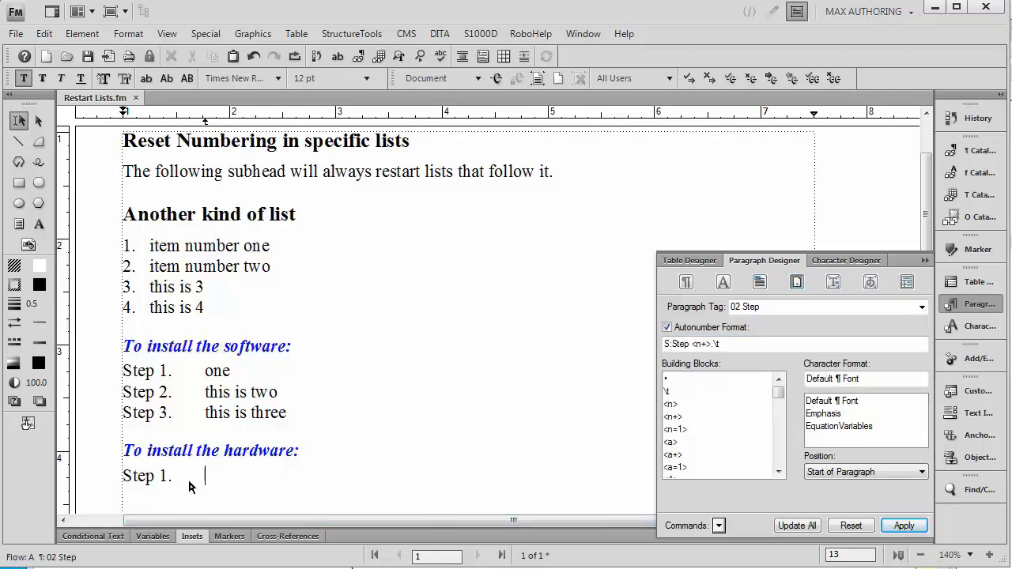
Fill the list under "To install the hardware:" with four steps reading "onte", "two", "three" and "etc."
type("onte")
key("Return")
type("two")
key("Return")
type("three")
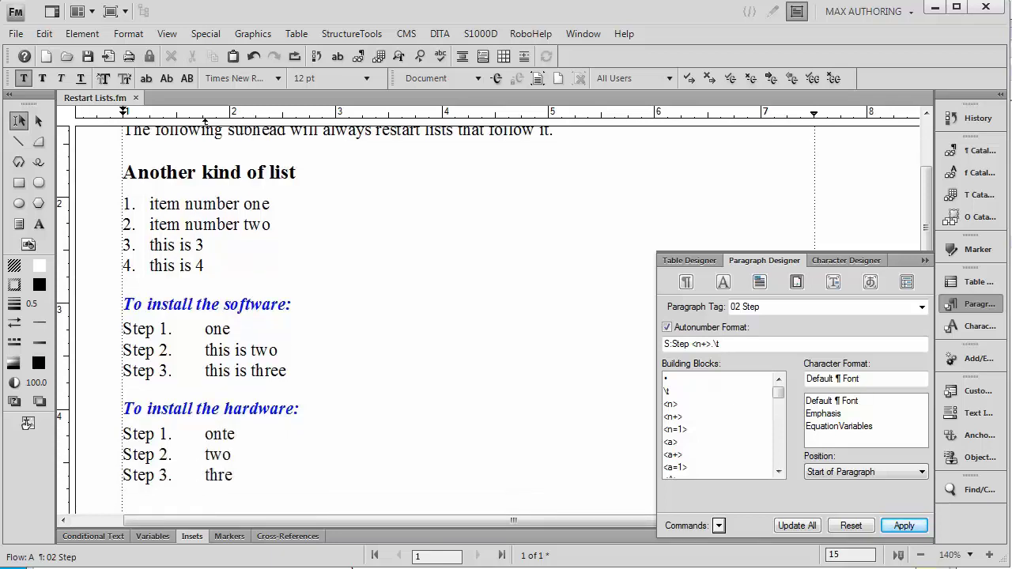
key("Return")
type("etc.")
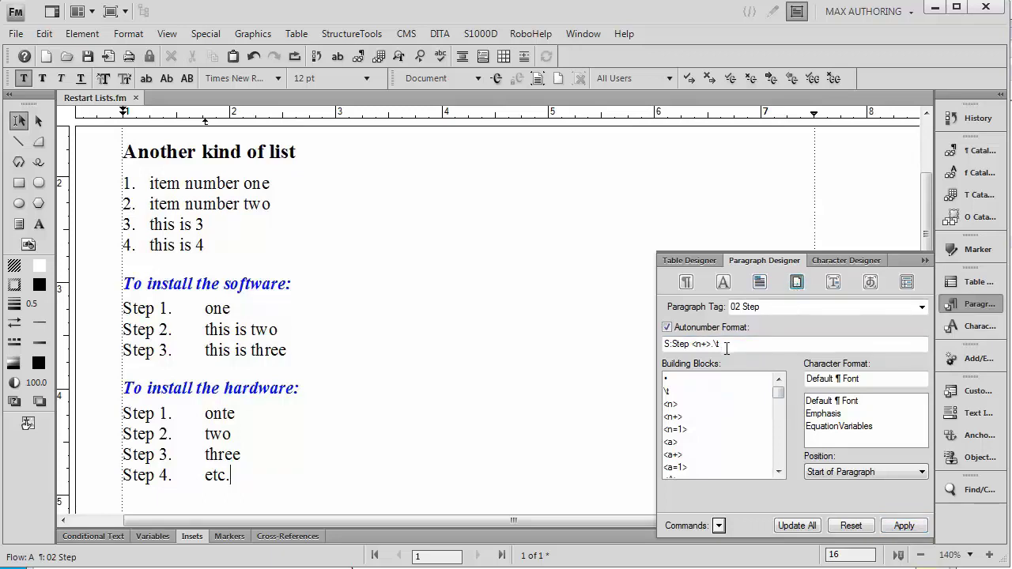
Review both "Reset a series" examples on the browser help page, focusing on the second one's autonumber formats, and return to FrameMaker
key("alt+Tab")
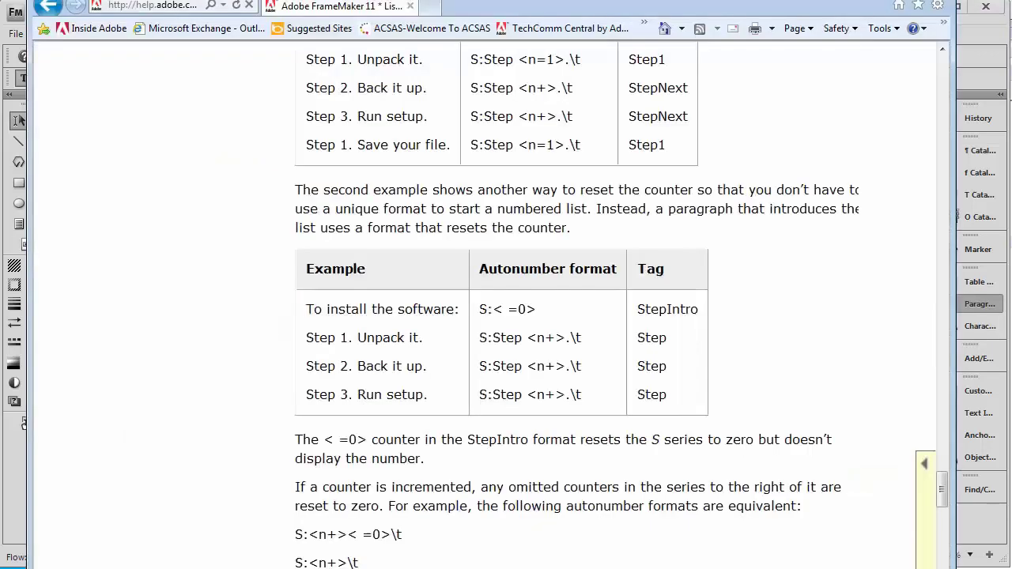
scroll(354, 390, "up", 3)
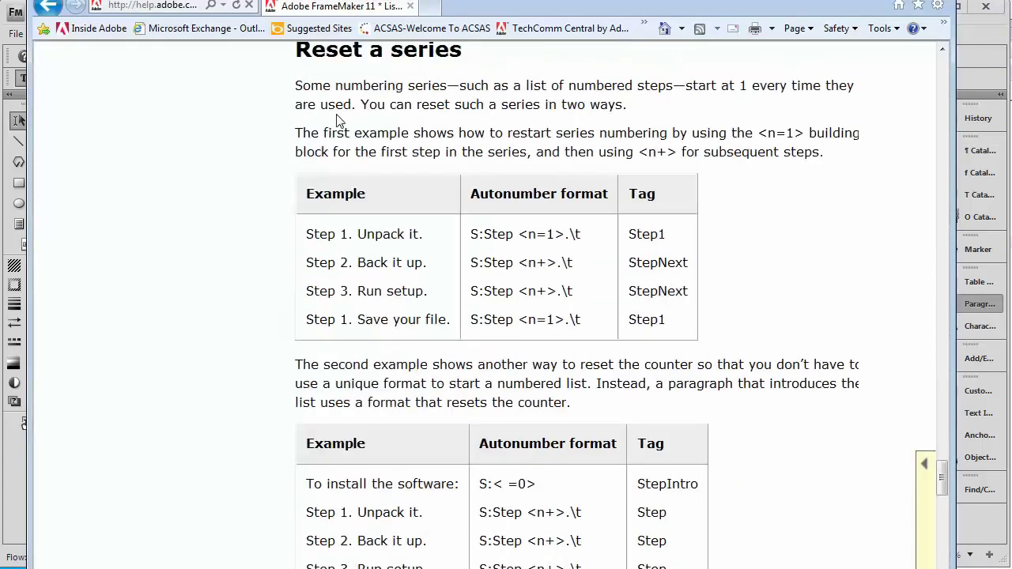
scroll(412, 486, "down", 3)
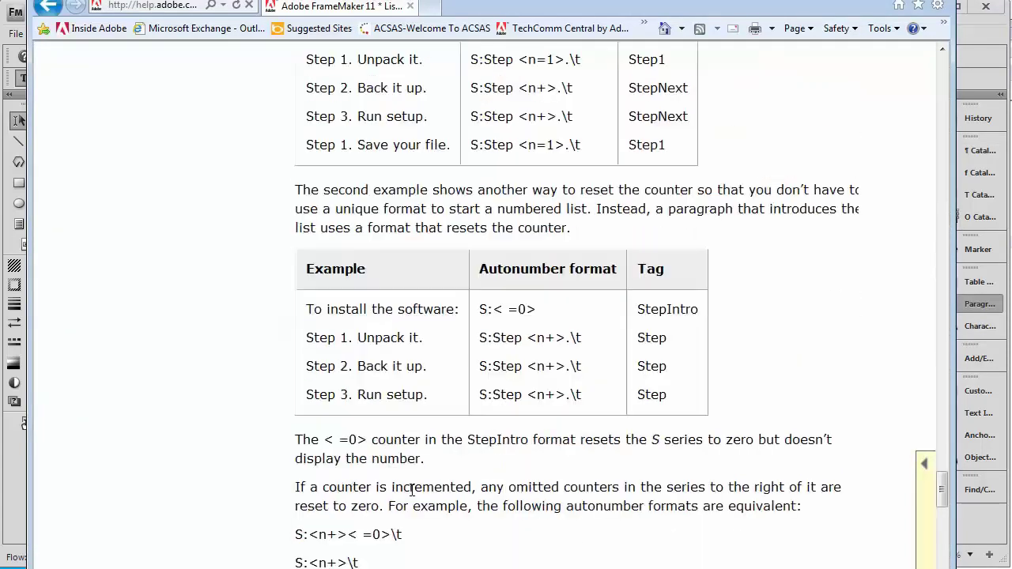
left_click_drag(480, 309, 587, 394)
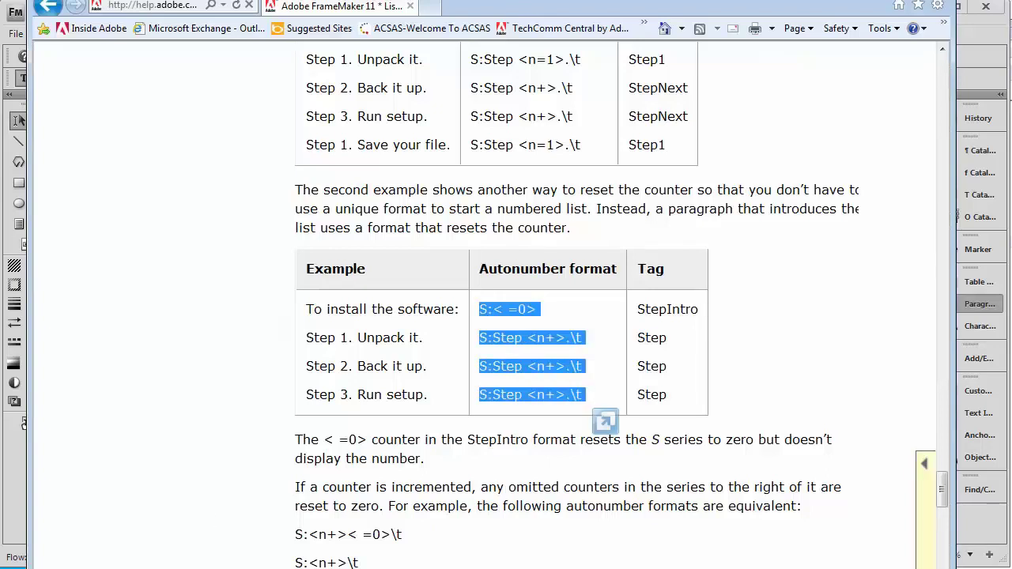
key("alt+Tab")
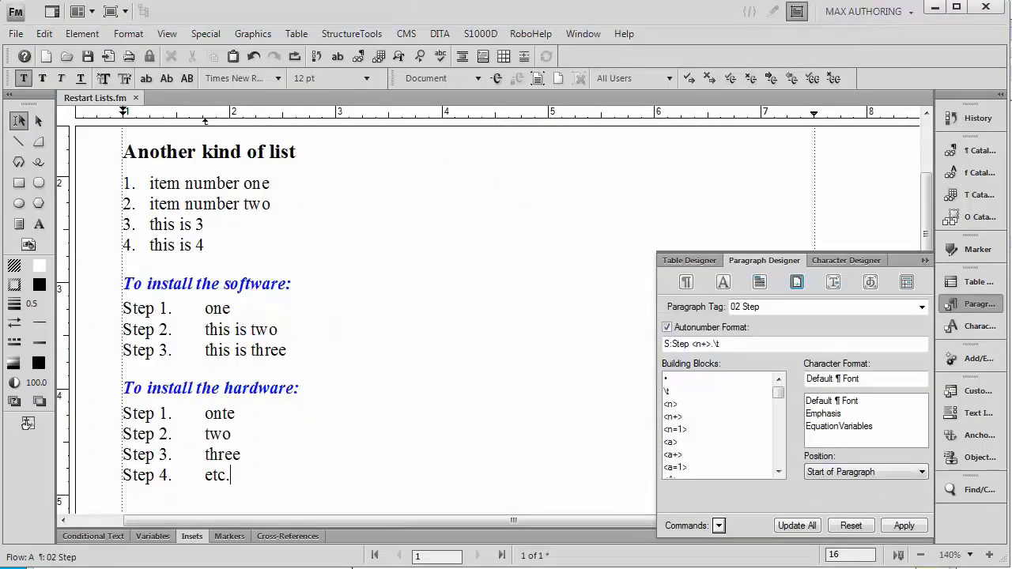